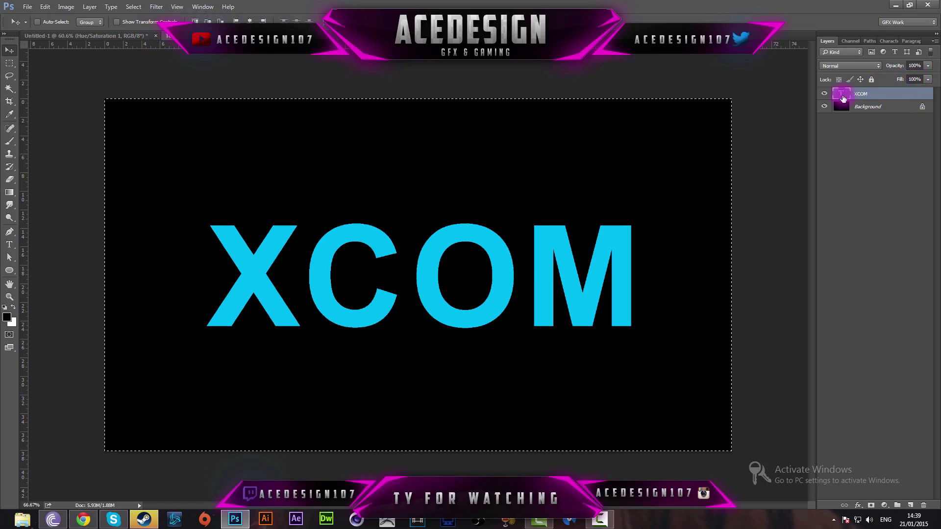
- Deselect so the bold cyan XCOM text sits over the black background with no active selection
key(ctrl+d)
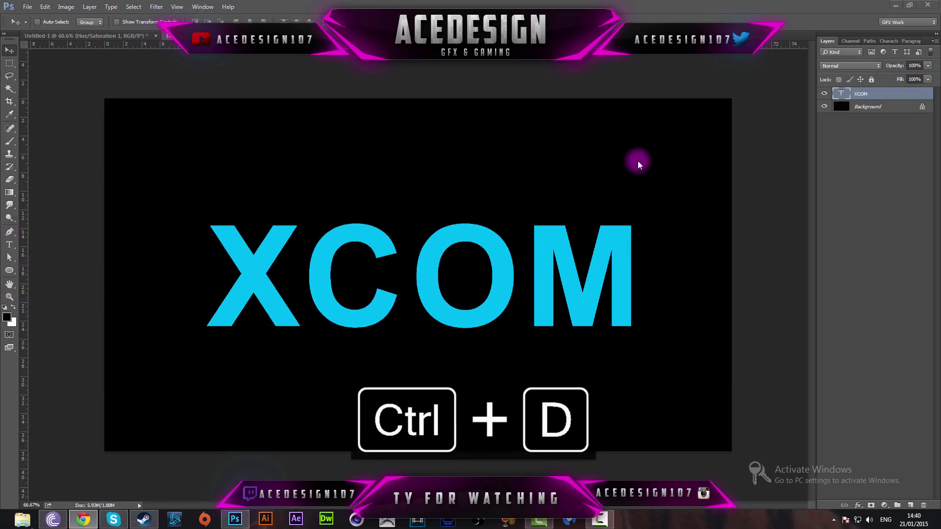
- Enable Inner Glow on the XCOM layer in Linear Dodge (Add) at 100% opacity
right_click(882, 96)
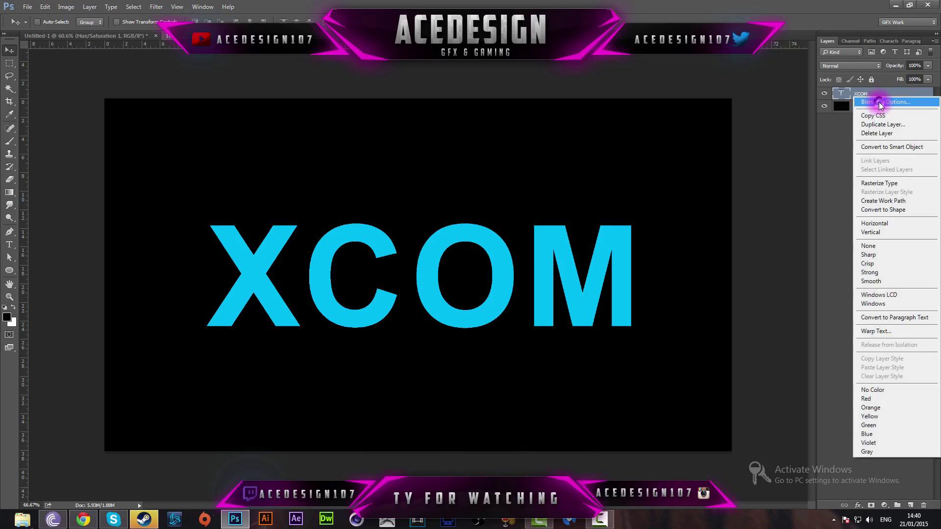
click(880, 103)
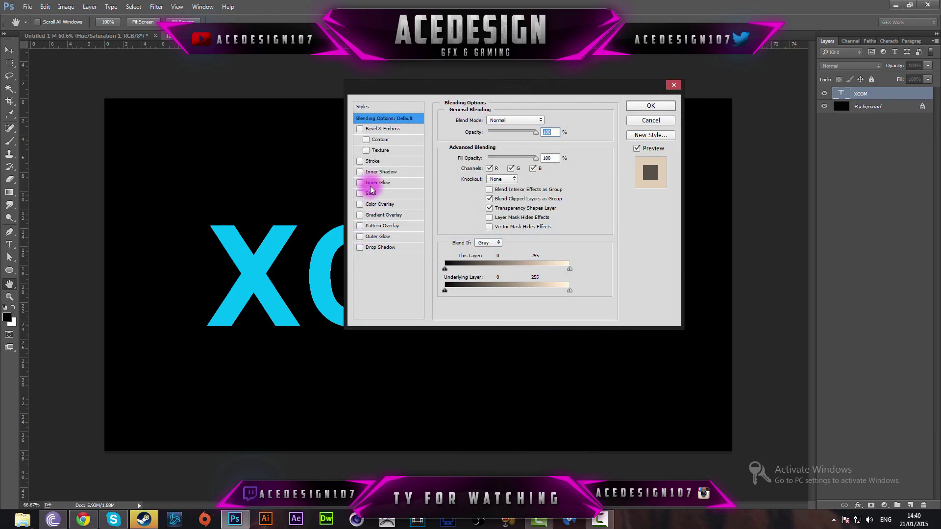
click(383, 184)
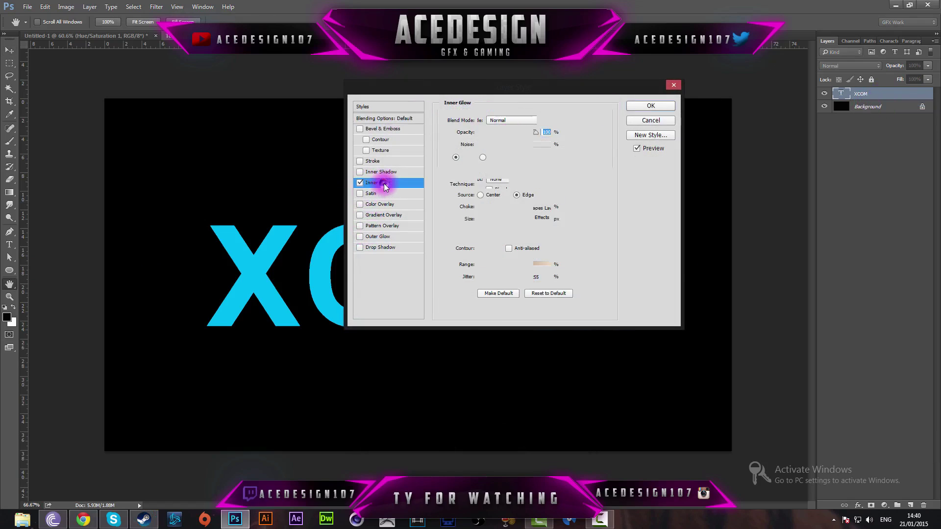
click(498, 122)
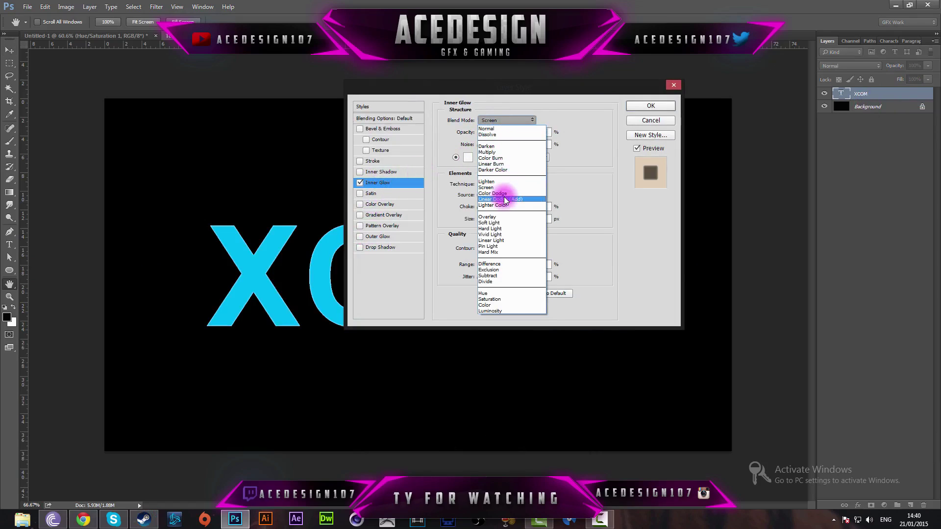
click(505, 195)
double_click(537, 132)
text(100)
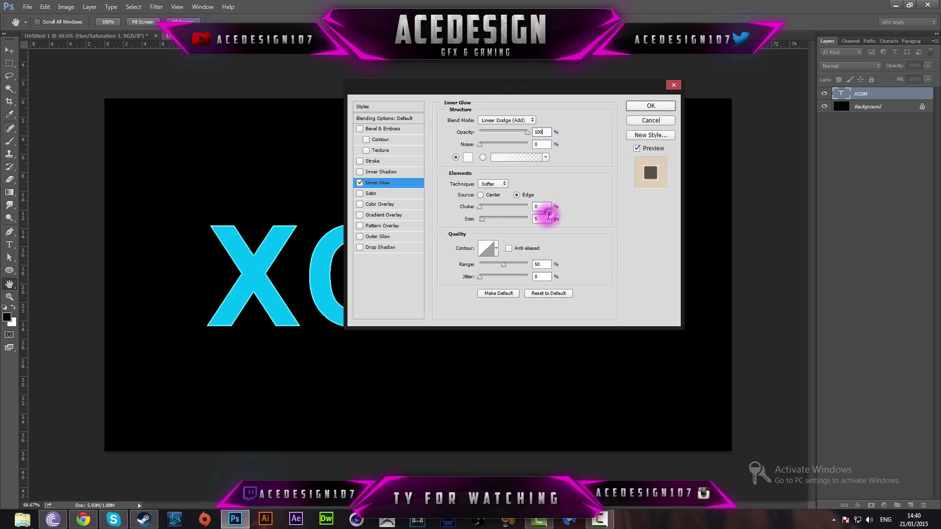
- Set the inner glow to 40 px, centre source, 72% range with a whitening contour, and enable Outer Glow
double_click(542, 218)
text(40)
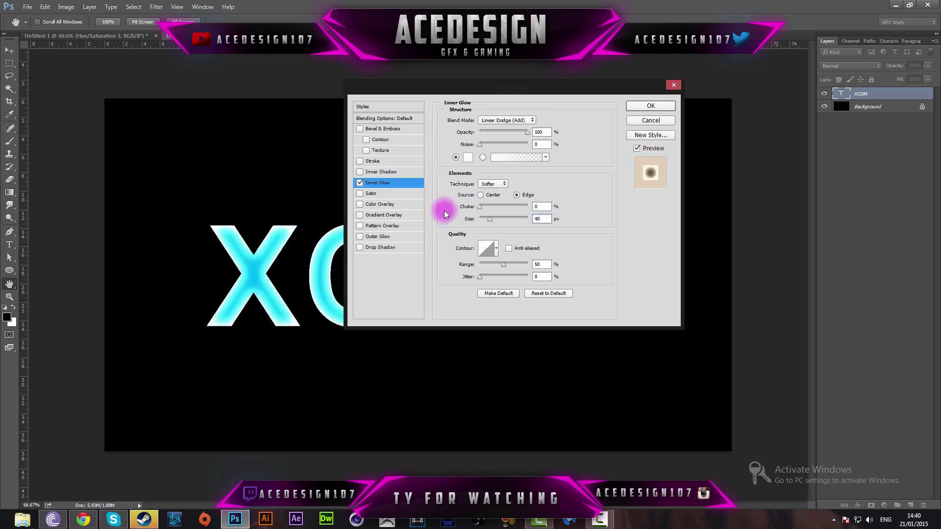
click(481, 195)
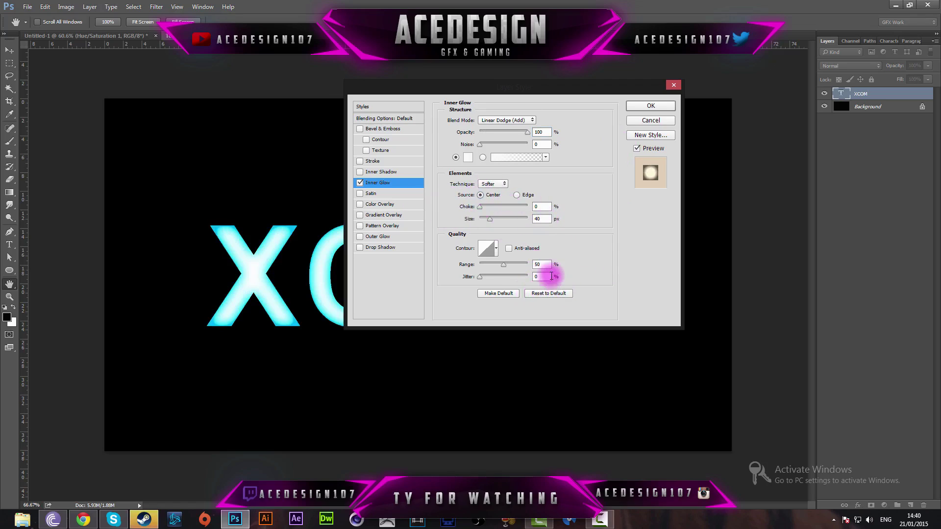
double_click(540, 264)
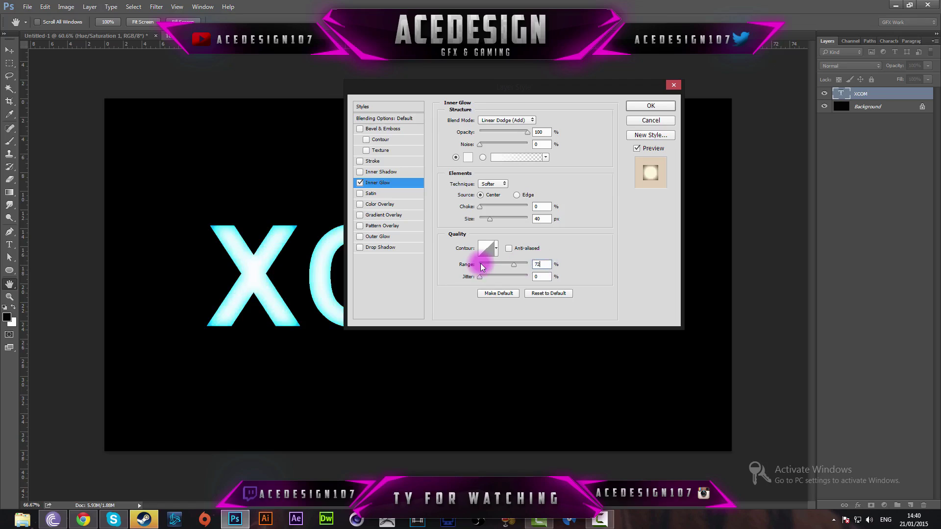
click(496, 248)
click(518, 277)
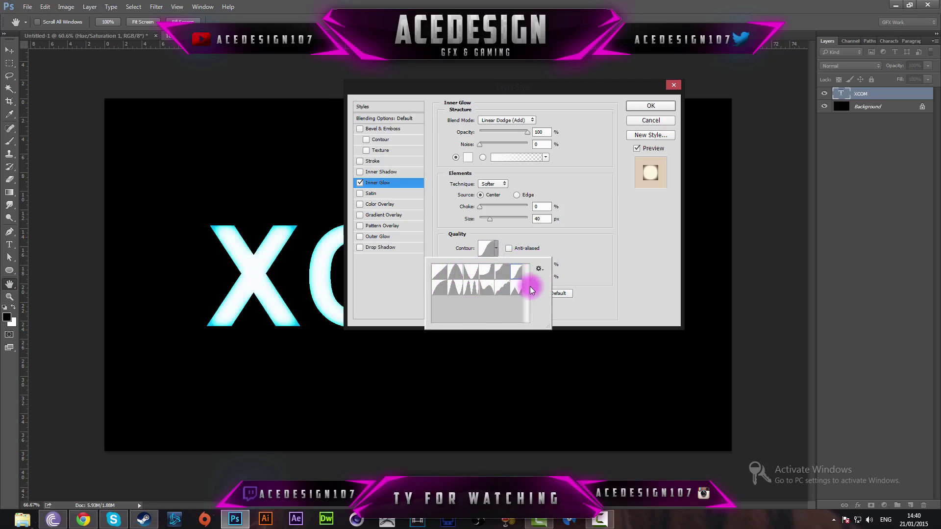
click(615, 256)
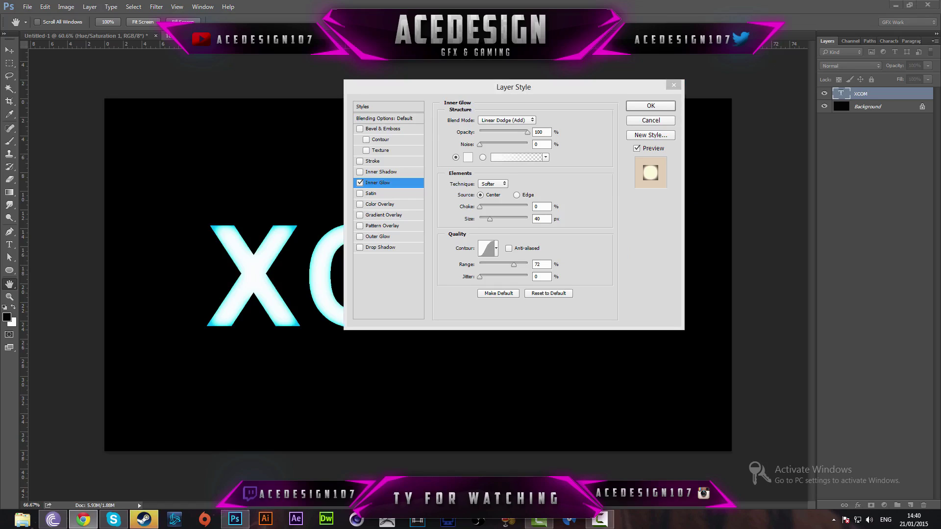
click(513, 264)
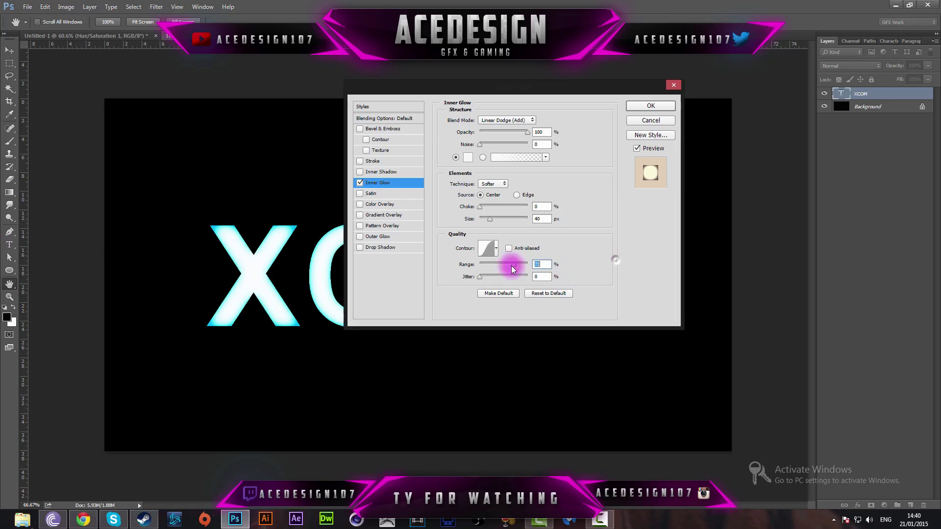
click(377, 236)
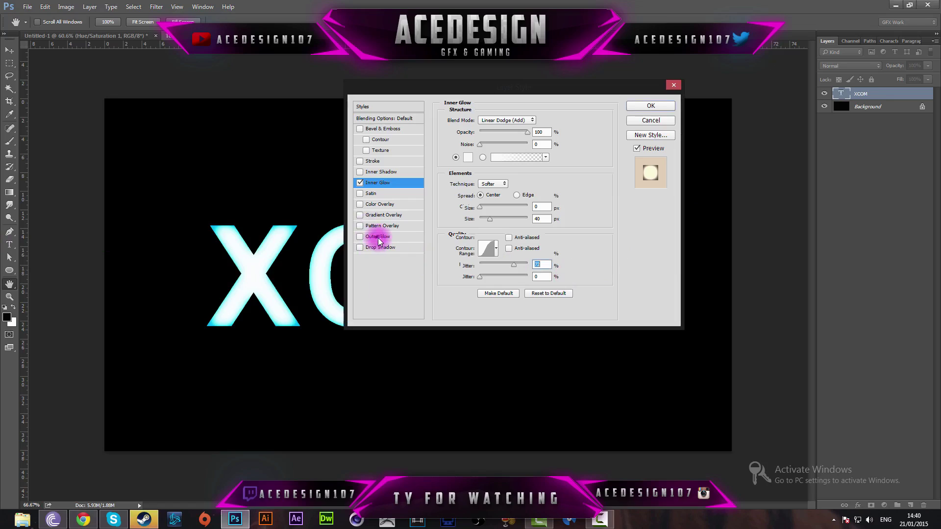
- Keep Outer Glow on Screen and set its colour to light cyan 48d1fe
click(491, 123)
click(491, 122)
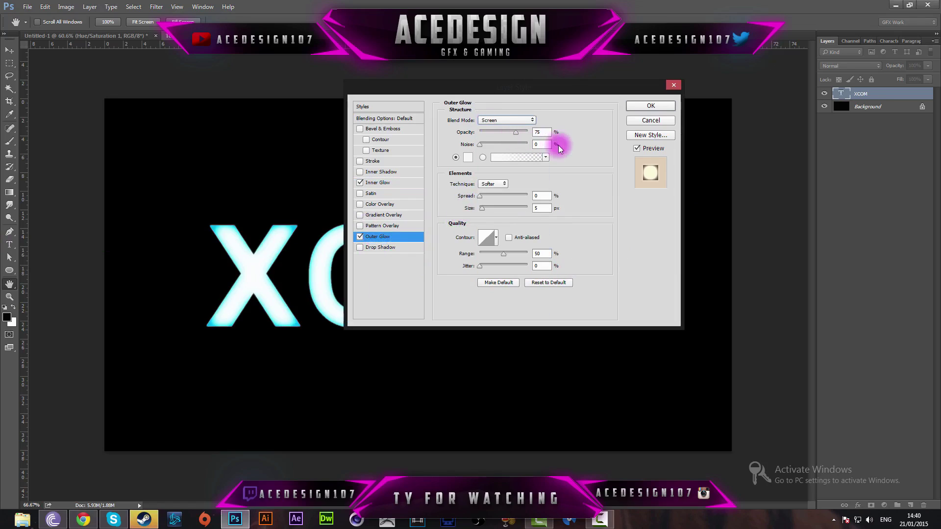
drag(542, 133, 500, 134)
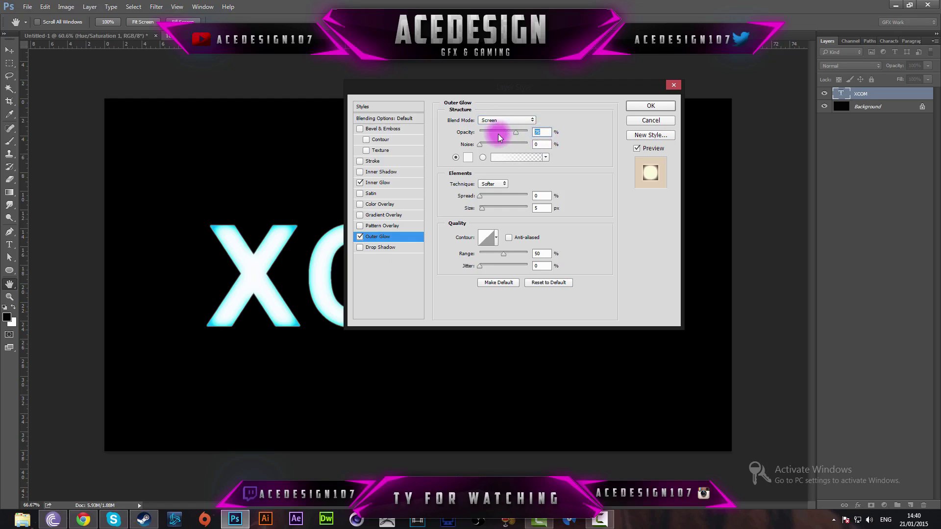
click(470, 156)
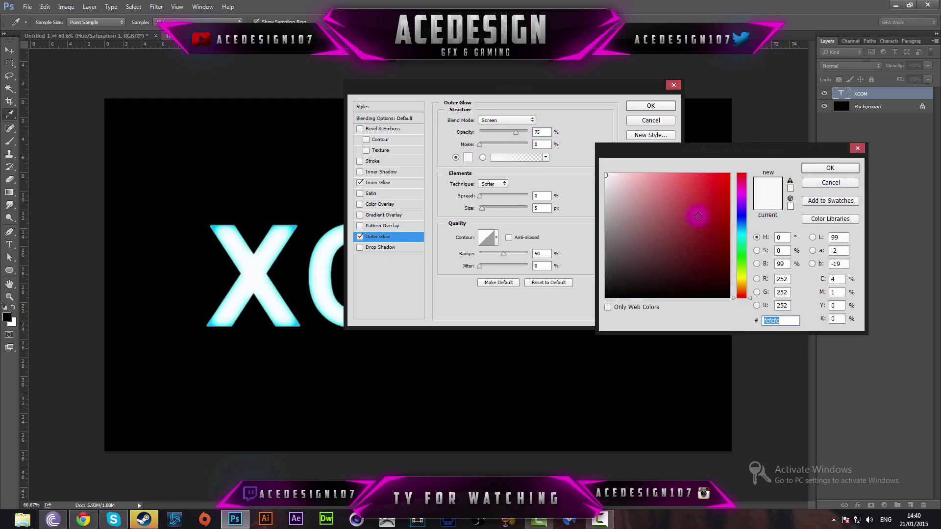
click(212, 226)
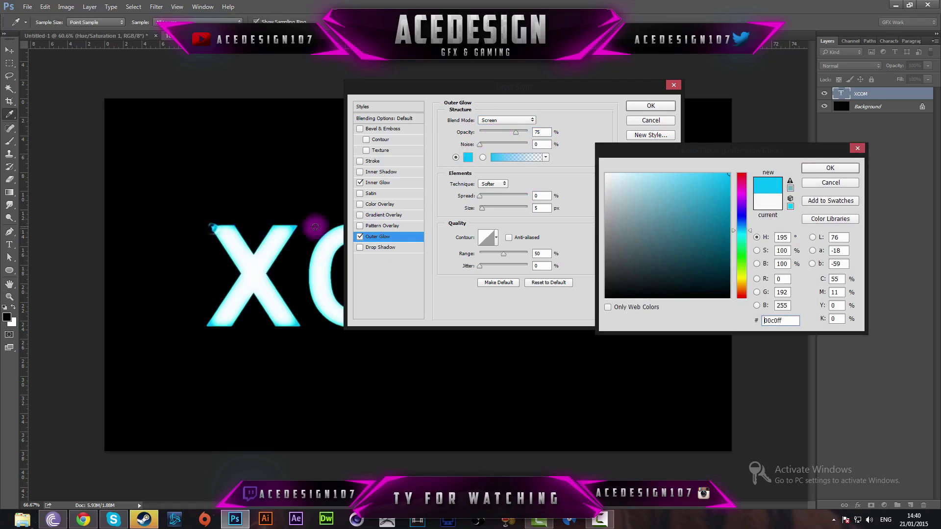
click(674, 173)
drag(675, 173, 695, 174)
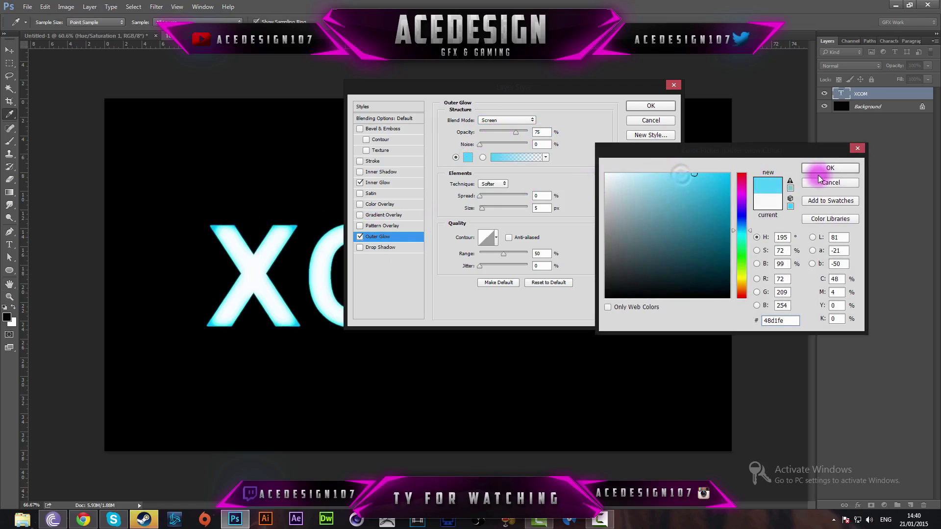
click(822, 172)
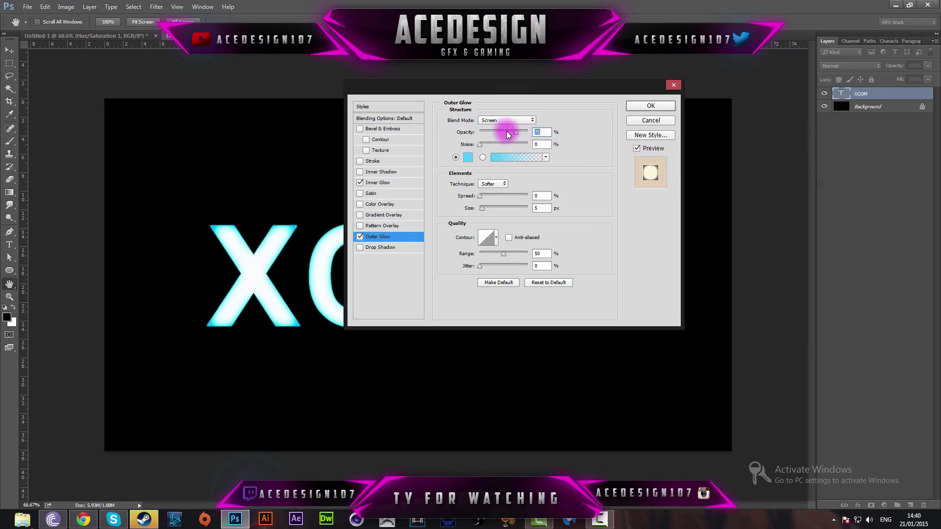
- Set the outer glow size to 70 px with a gradient fill and apply the layer style
click(540, 208)
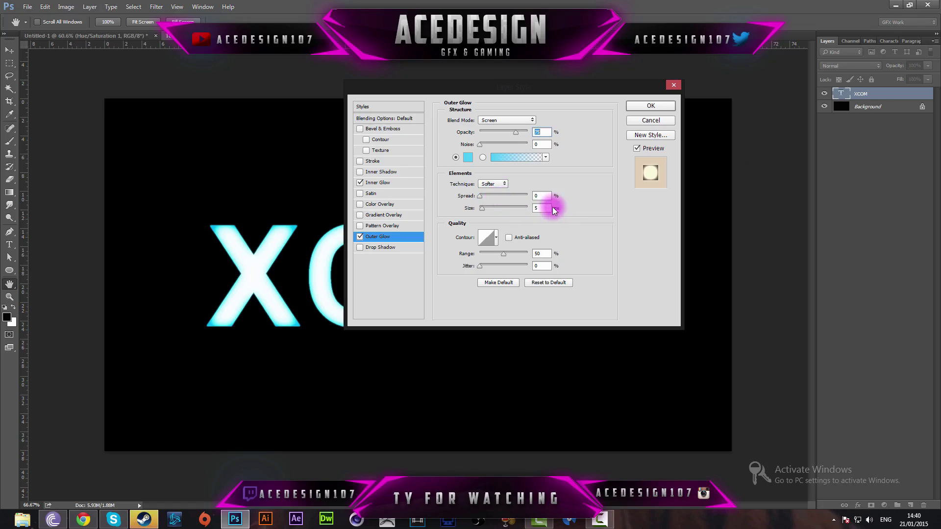
text(70)
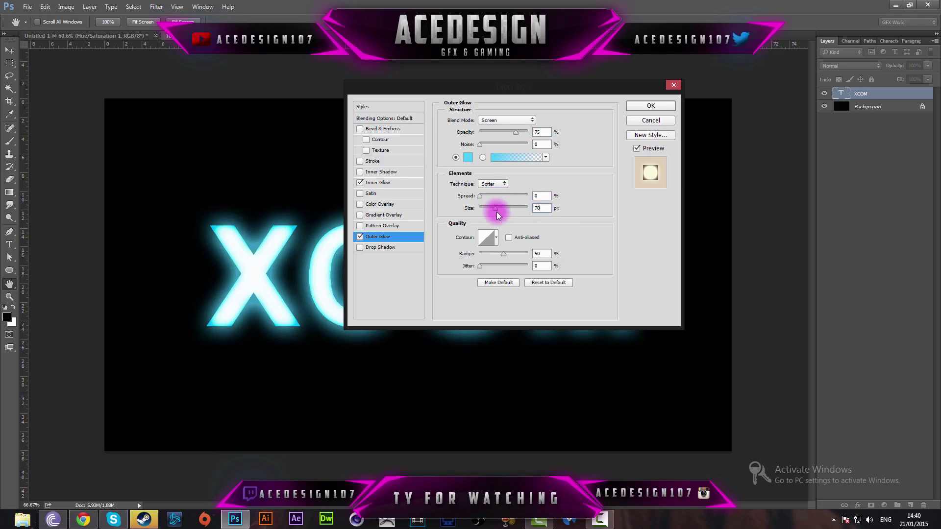
click(544, 254)
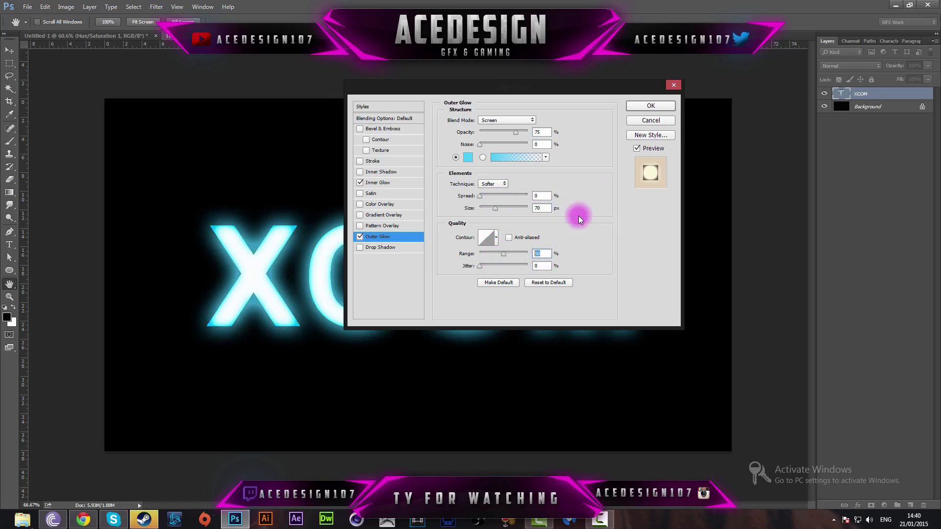
click(483, 157)
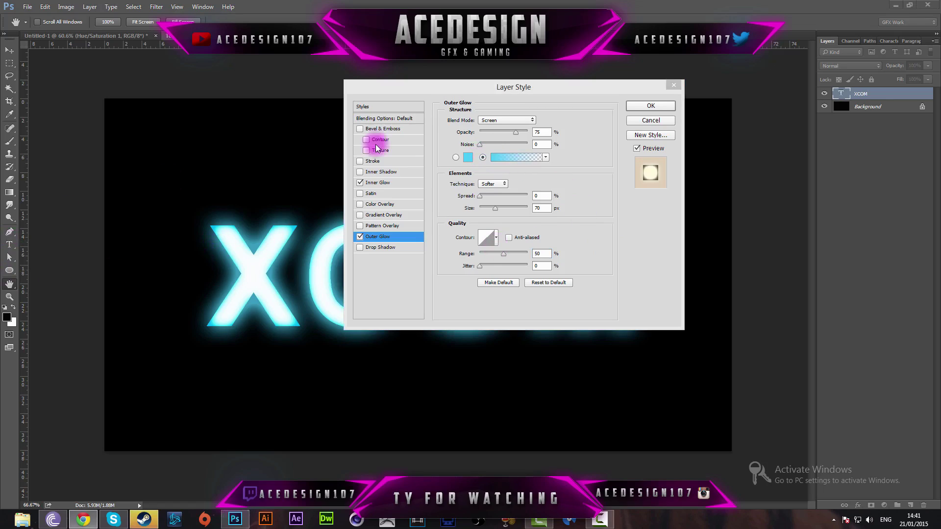
click(648, 105)
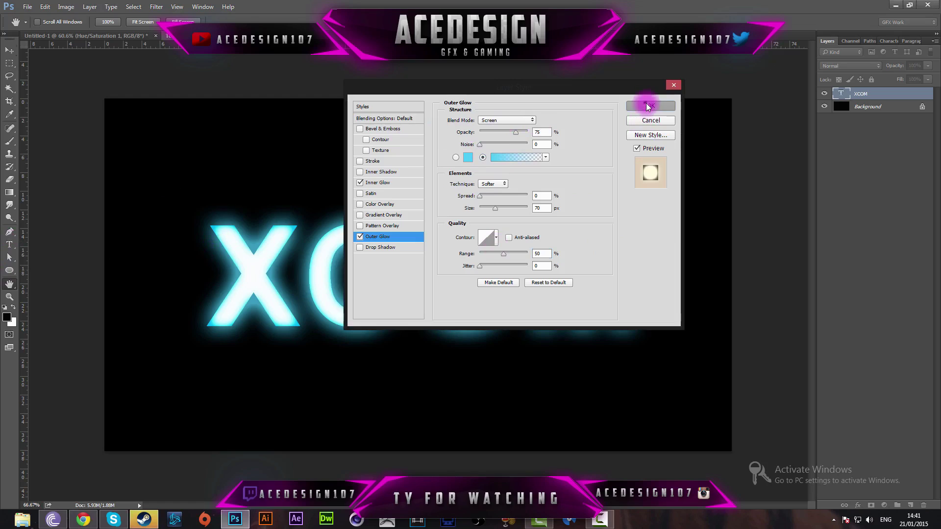
- Switch to the Move tool and bring Photoshop back to the front after a chat notification
key(v)
scroll(370, 300, down, 2)
scroll(370, 300, down, 1)
scroll(287, 300, up, 2)
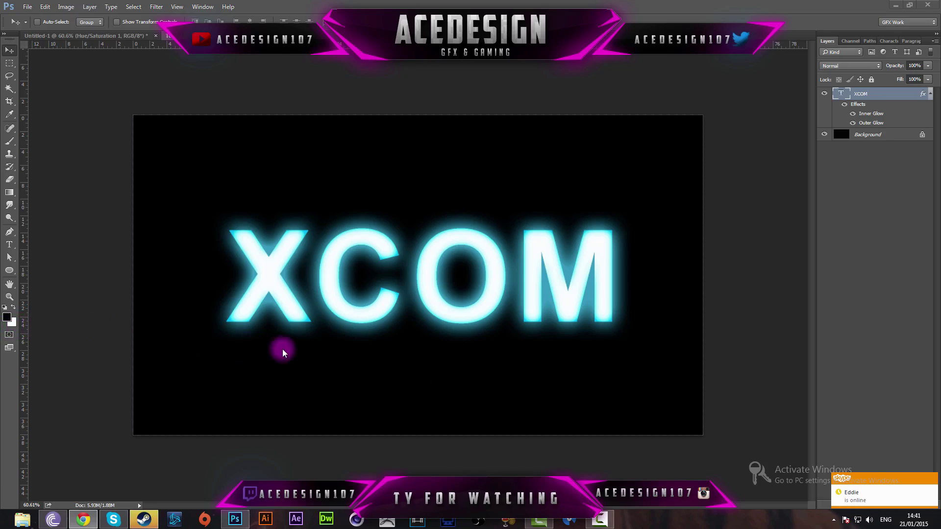
click(932, 479)
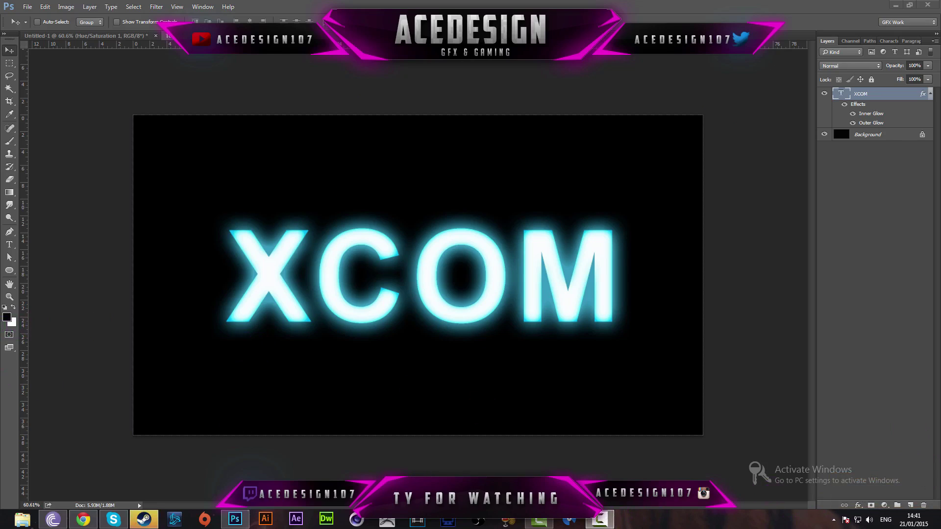
click(291, 17)
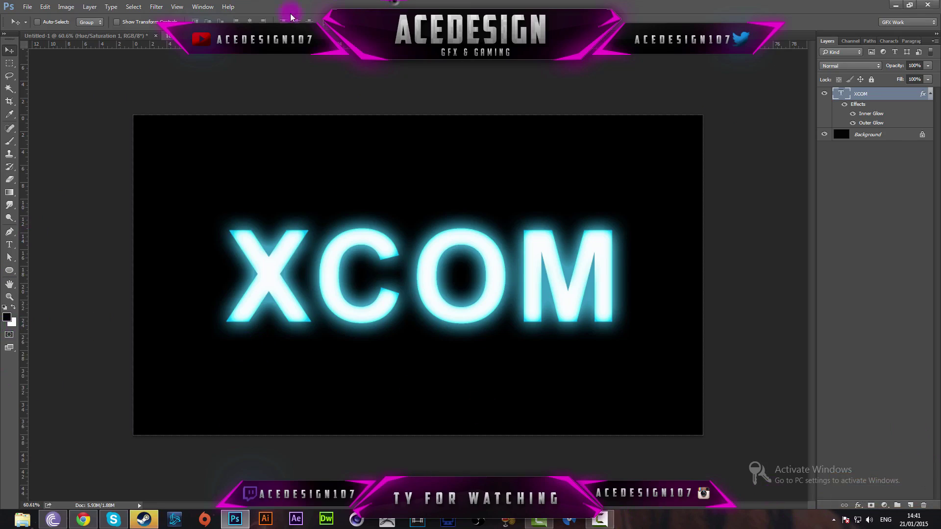
- Select the Rectangular Marquee tool and drag a horizontal guide onto the XCOM lettering
click(10, 64)
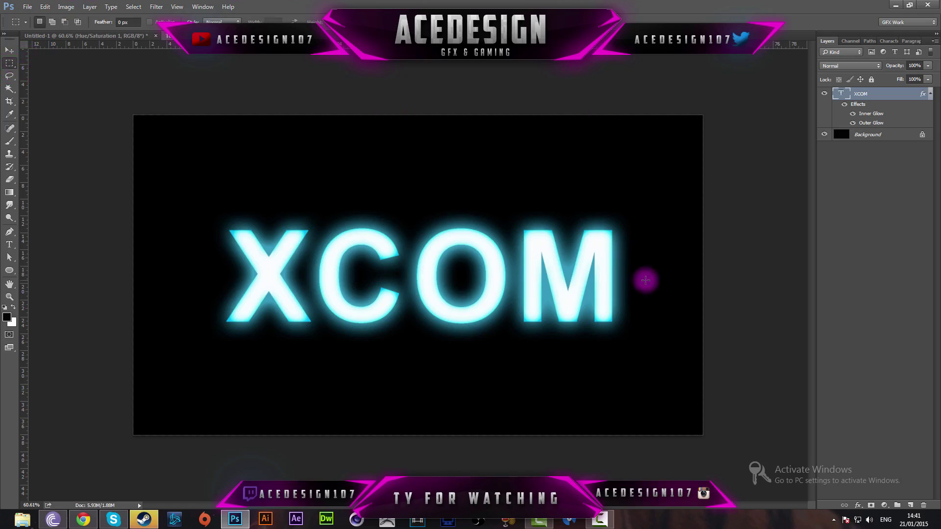
drag(265, 45, 277, 260)
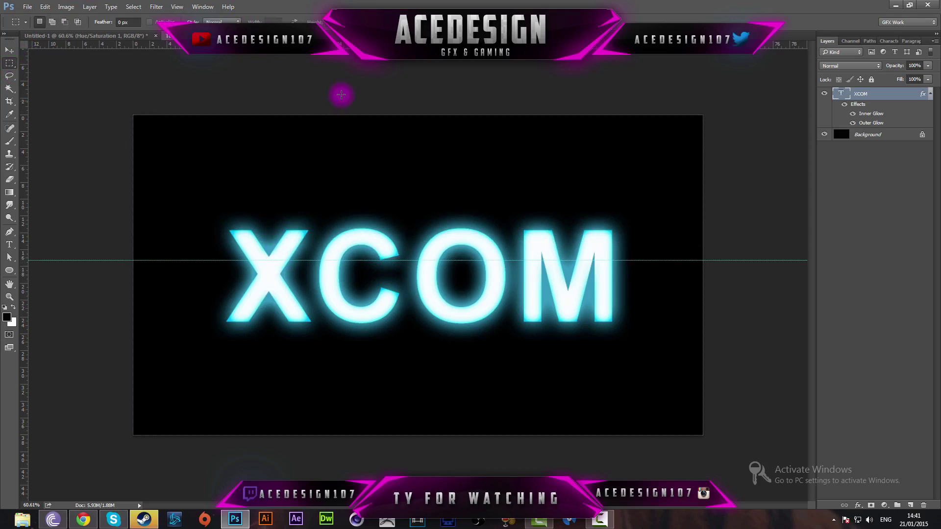
key(ctrl+a)
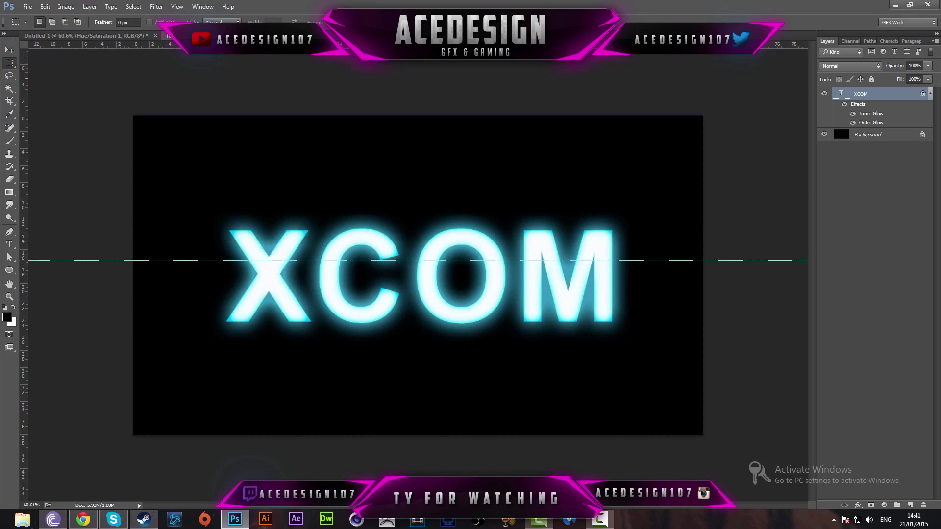
key(ctrl+j)
- Dismiss the no-pixels warning, add a second guide below the first, and select the band between them
click(443, 190)
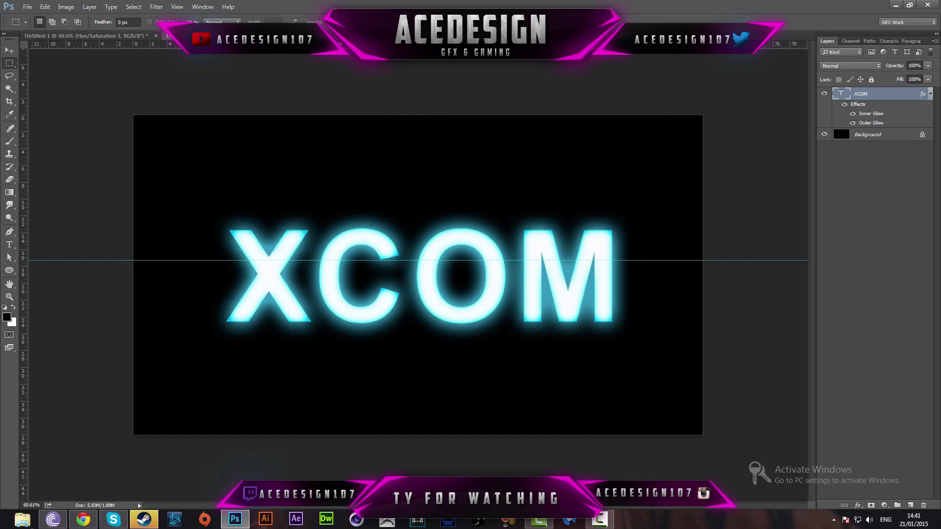
drag(363, 43, 411, 287)
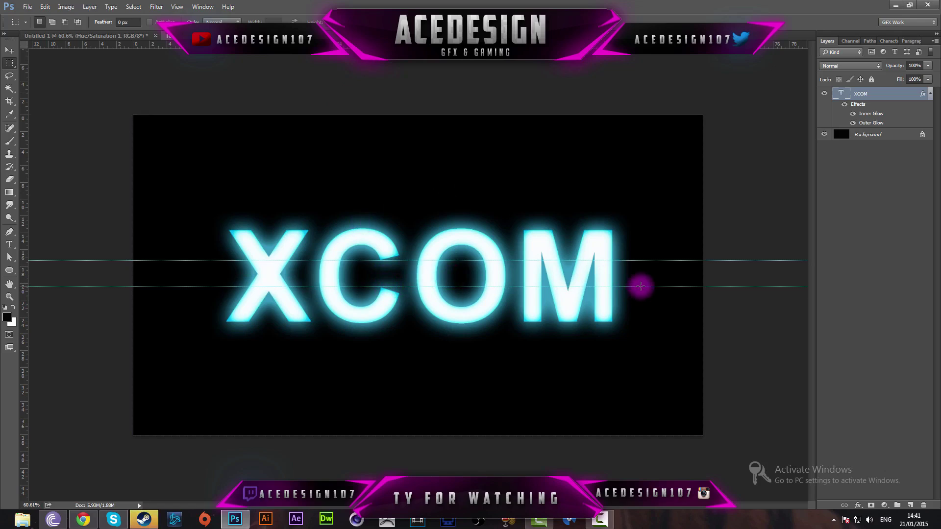
drag(641, 286, 303, 261)
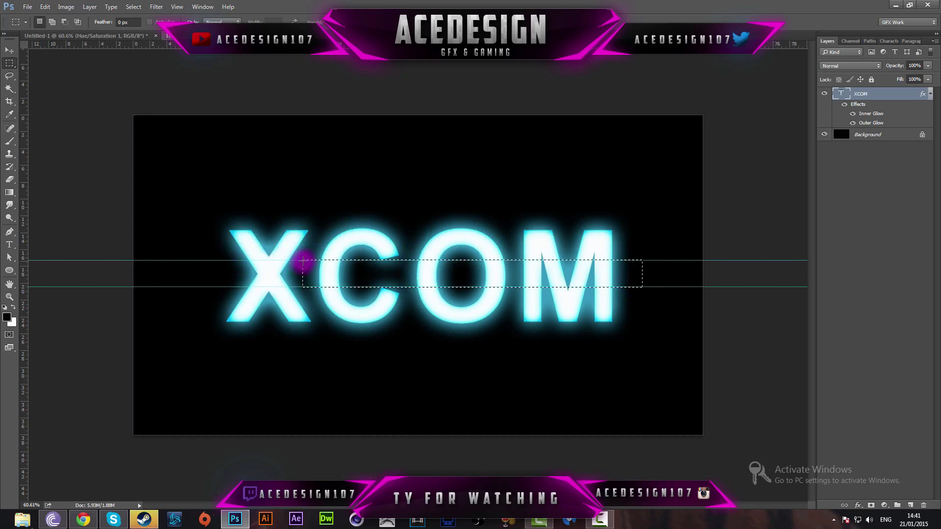
- Test a layer mask from the band, undo it, swap foreground and background colours, and deselect
click(872, 505)
key(ctrl+z)
click(14, 309)
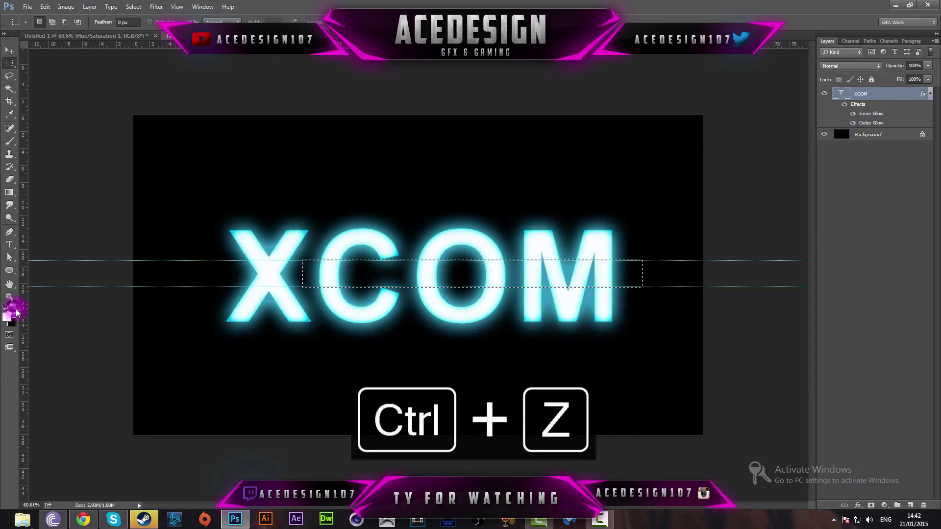
click(871, 505)
key(ctrl+z)
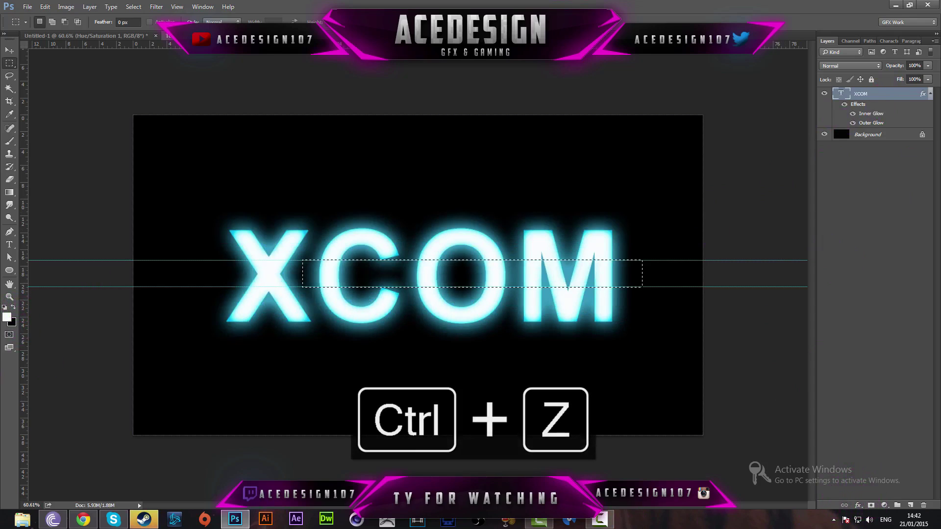
key(ctrl+d)
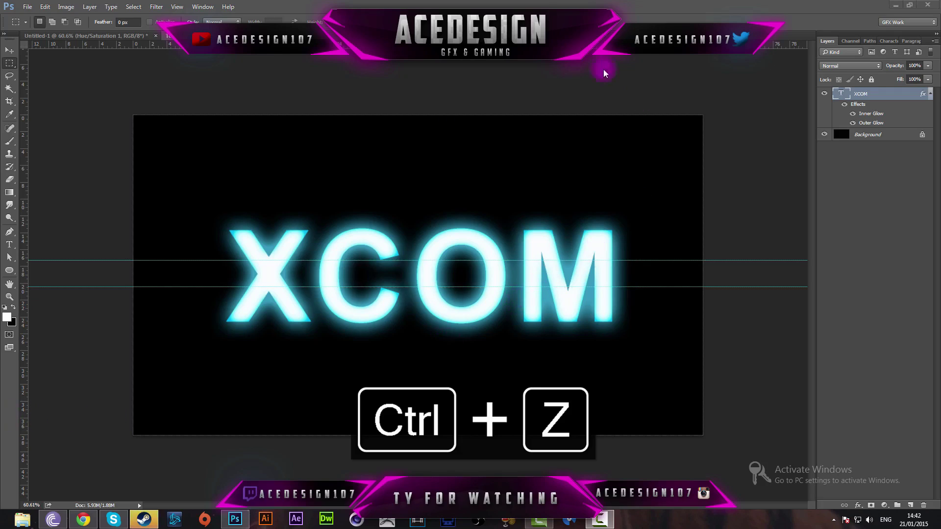
- Restore the band selection, mask it out of XCOM to split the letters, and clear the guides
key(ctrl+z)
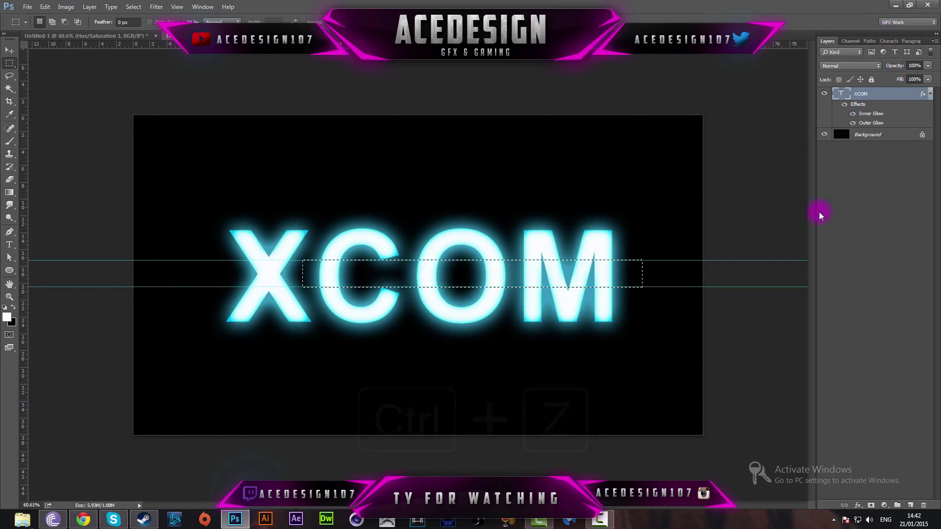
alt+click(870, 506)
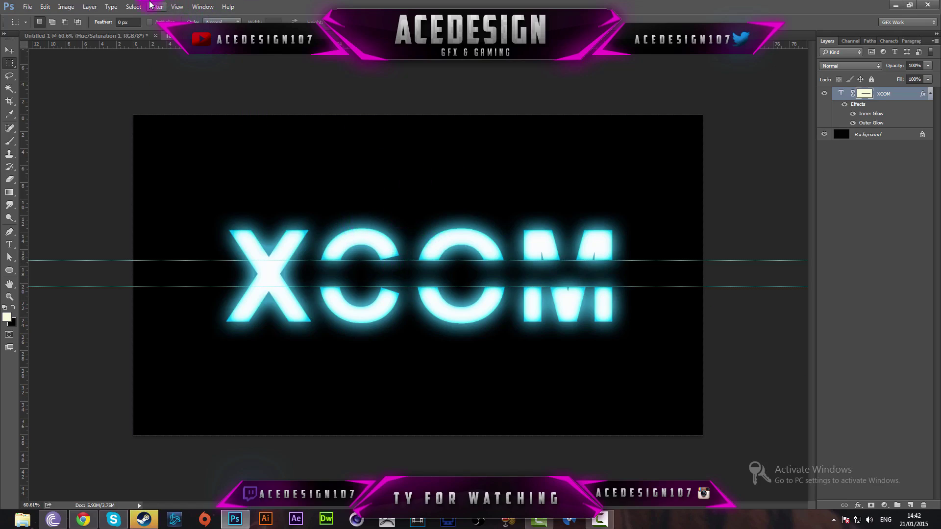
click(177, 7)
click(225, 219)
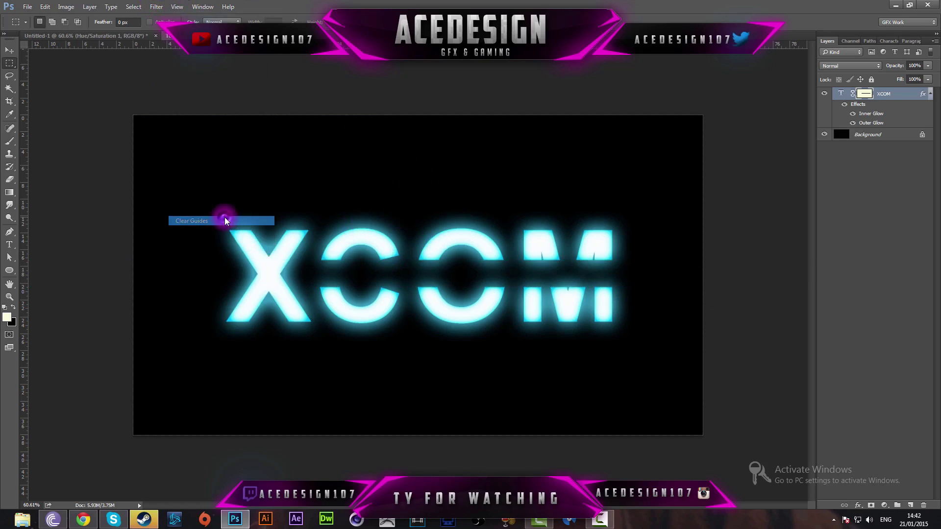
- Try deleting the letters COM in the XCOM text layer, then undo so the text stays intact
click(84, 520)
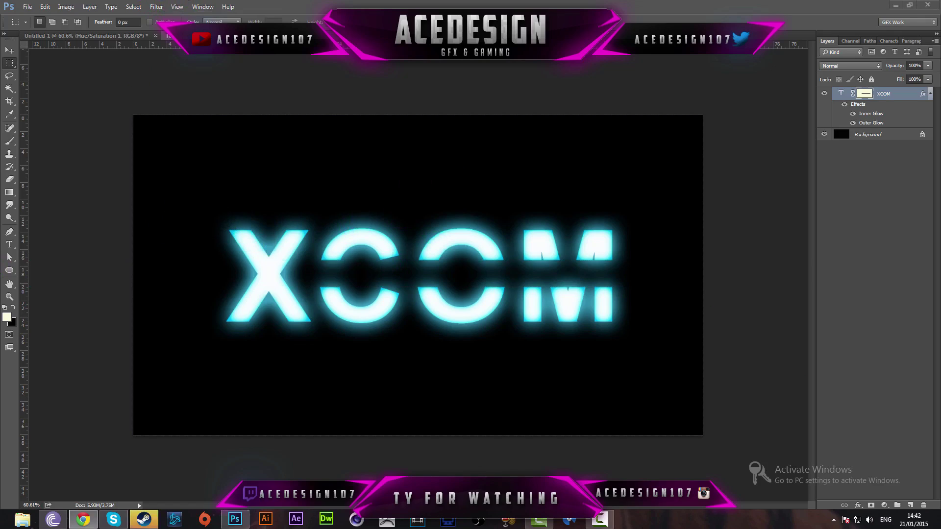
click(903, 95)
click(845, 95)
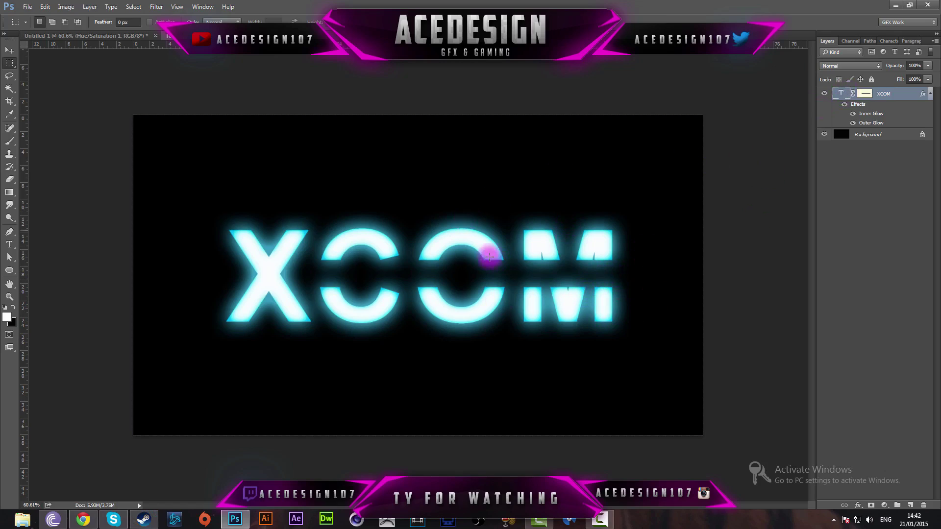
key(t)
drag(608, 275, 275, 279)
click(278, 282)
key(Delete)
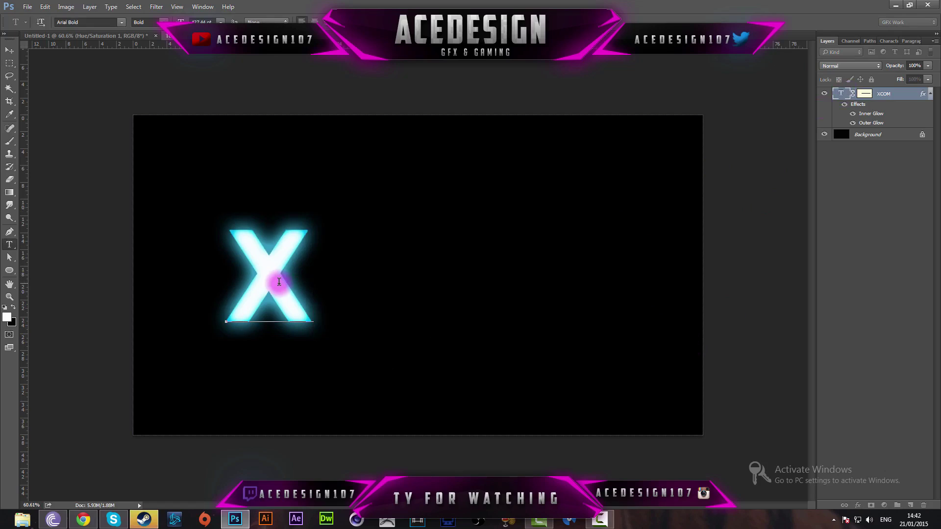
key(ctrl+z)
click(737, 71)
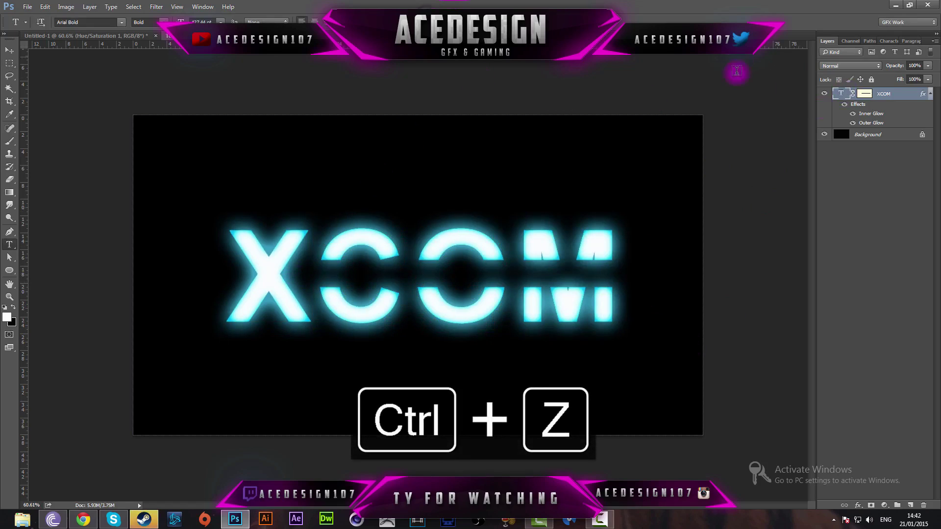
- Convert the XCOM layer to a smart object via Convert for Smart Filters
click(164, 6)
click(169, 28)
click(472, 195)
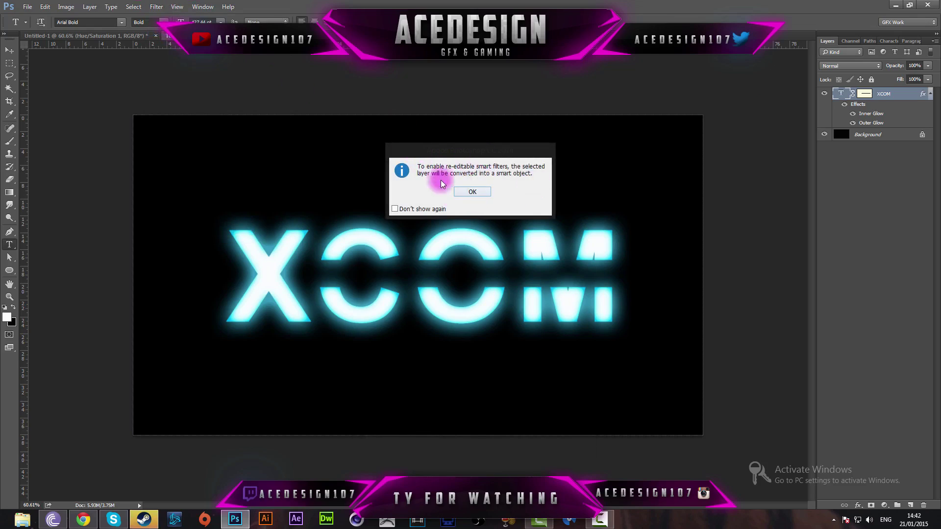
click(476, 194)
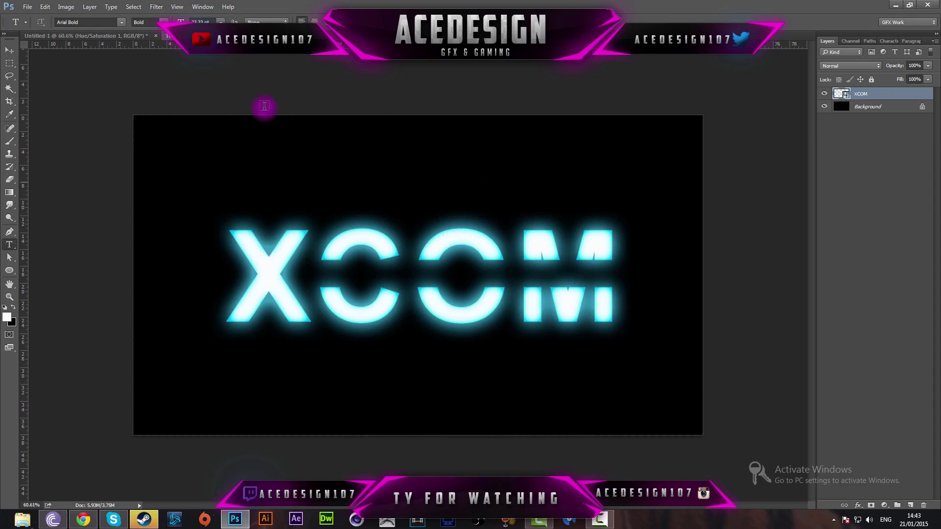
- Apply a 1-pixel Gaussian Blur smart filter to XCOM
click(159, 9)
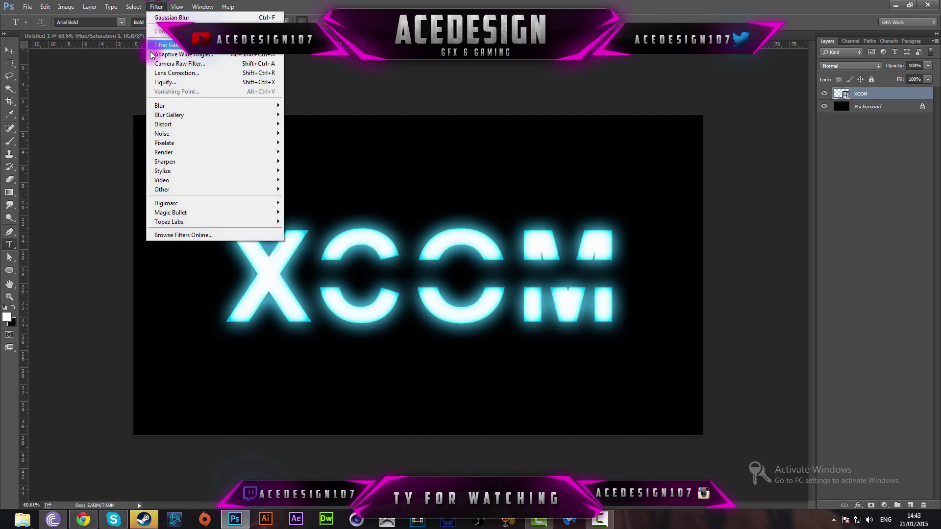
mouse_move(172, 124)
mouse_move(288, 105)
click(317, 144)
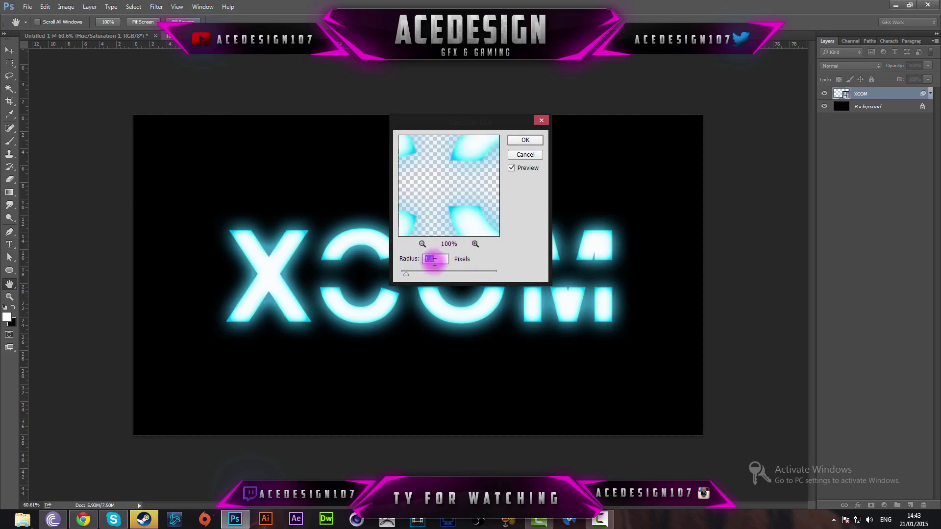
mouse_move(425, 278)
mouse_down()
mouse_move(434, 273)
mouse_move(418, 273)
mouse_up()
click(470, 208)
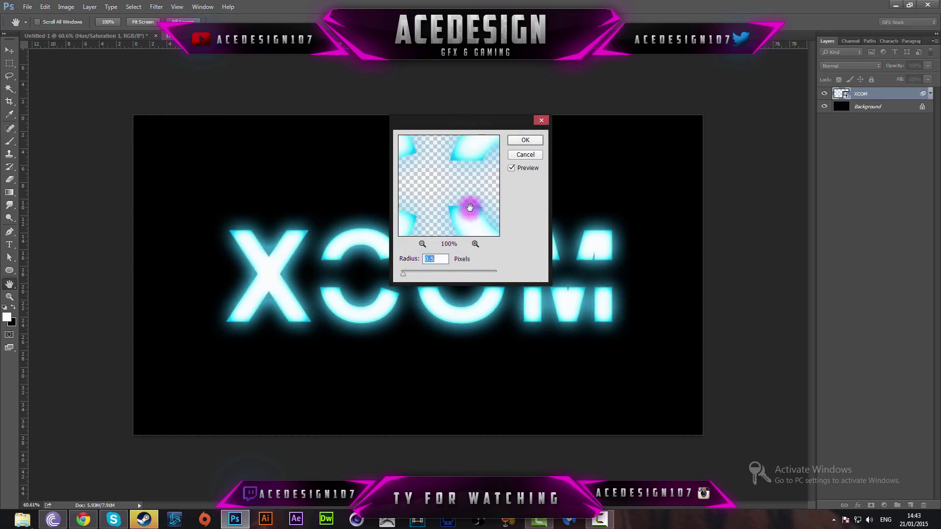
click(525, 139)
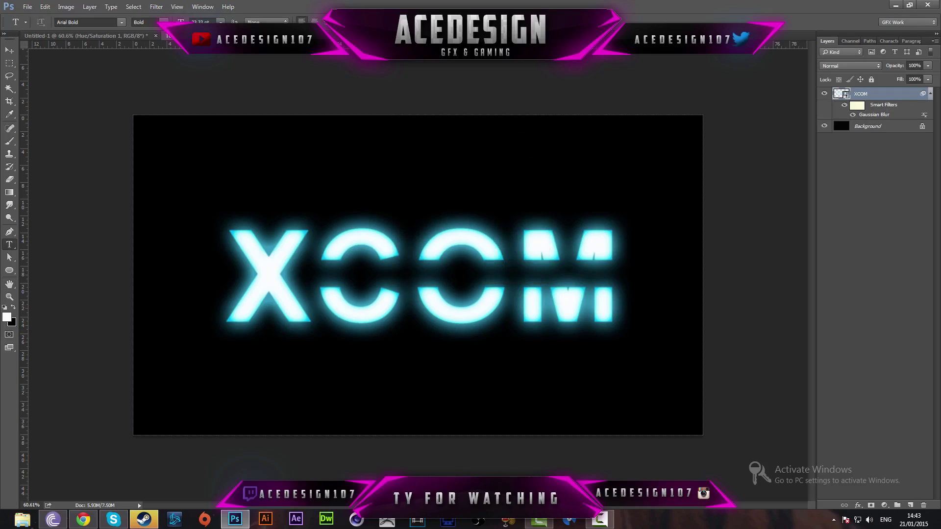
key(alt+Tab)
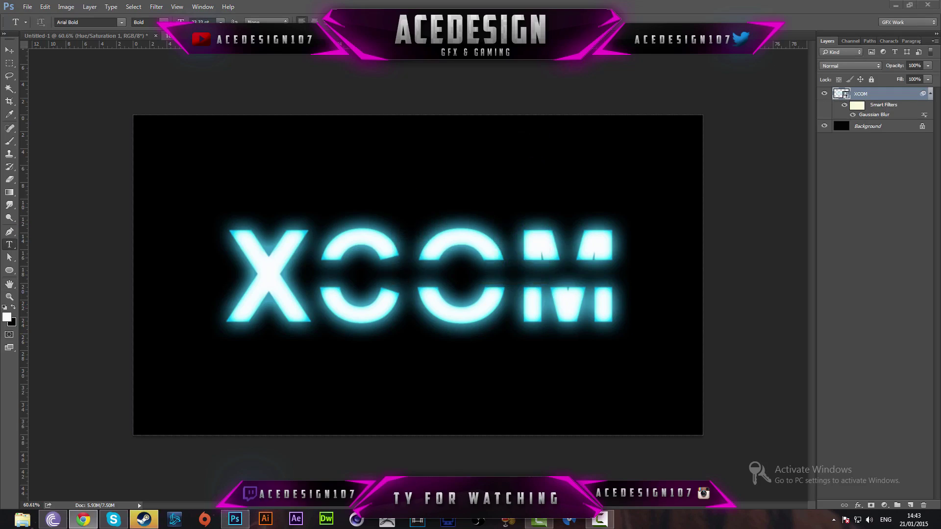
- Start a new document sized 14 × 14 px and zoom in on it
click(28, 8)
click(31, 19)
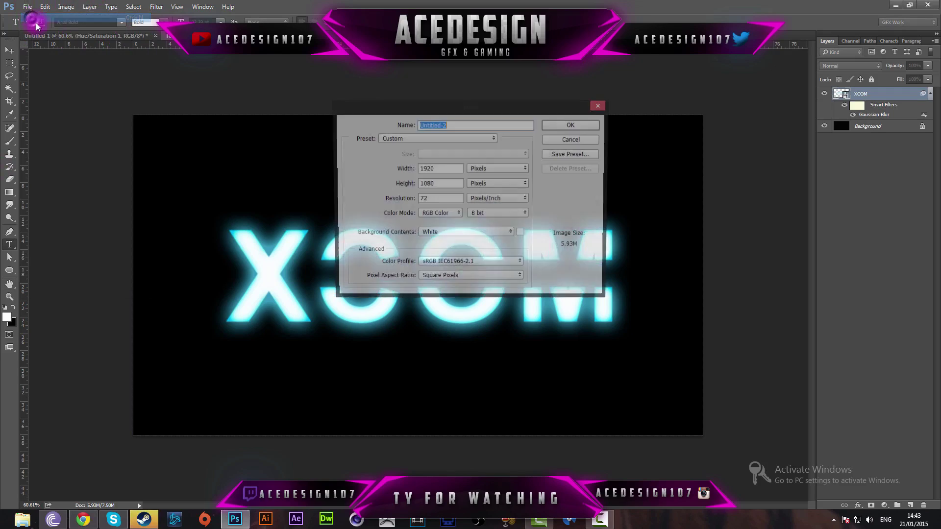
double_click(425, 168)
text(14)
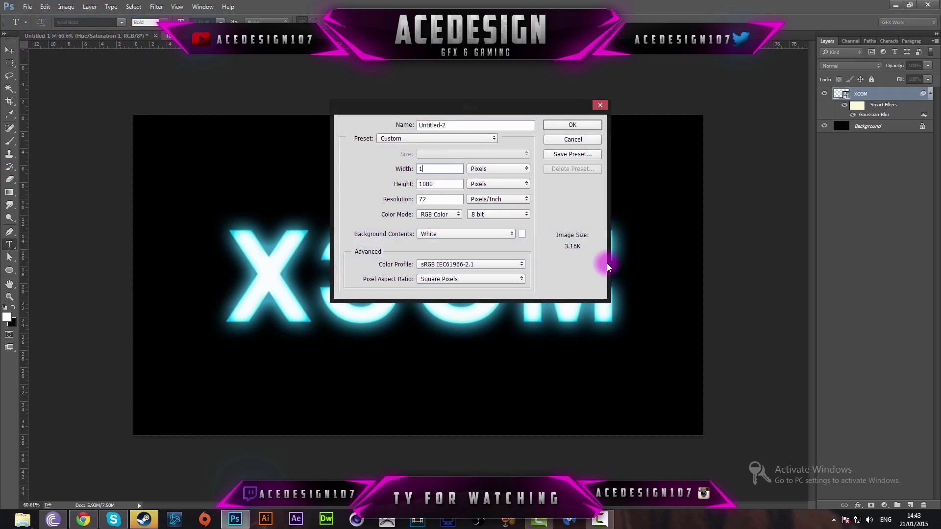
key(Tab)
key(Tab)
text(14)
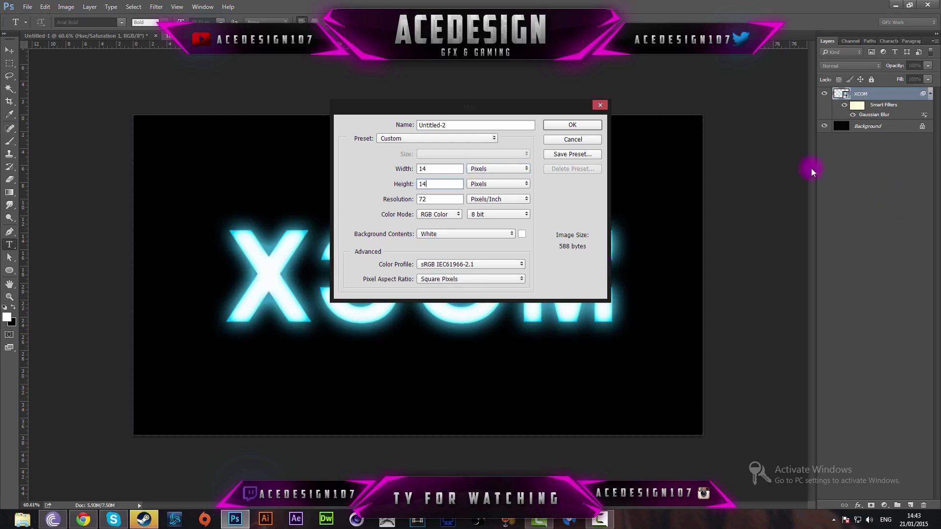
click(574, 124)
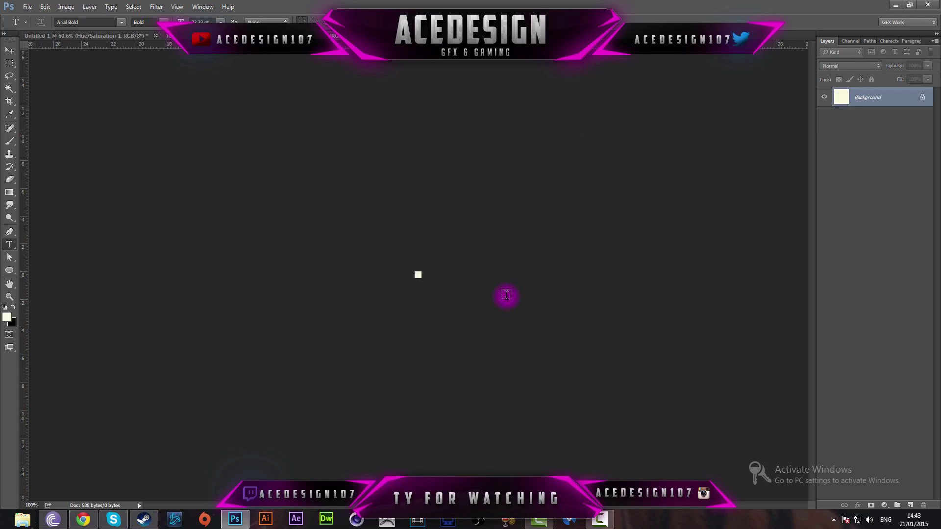
key(ctrl+plus)
key(ctrl+plus)
key(ctrl+plus)
key(ctrl+plus)
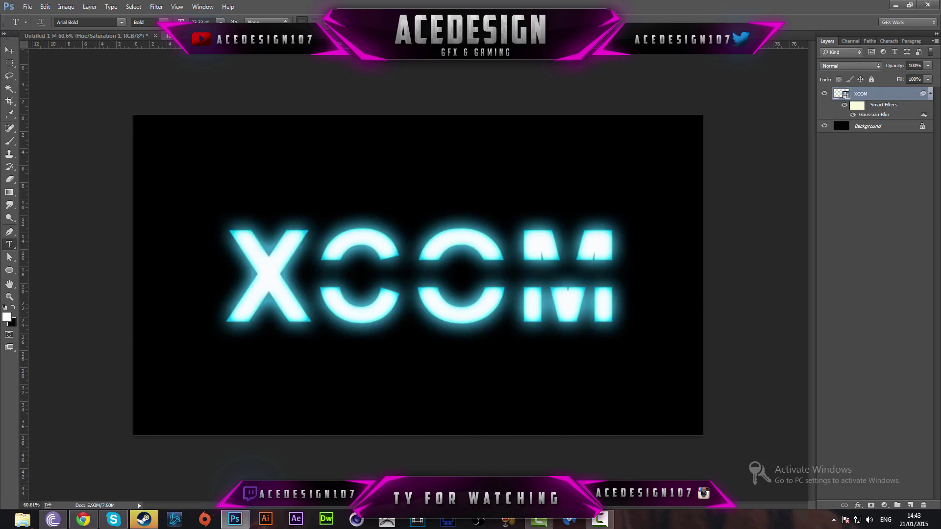
- Cancel a stray new layer, then create the 14 × 14 px white document and fit it to the view
key(ctrl+shift+n)
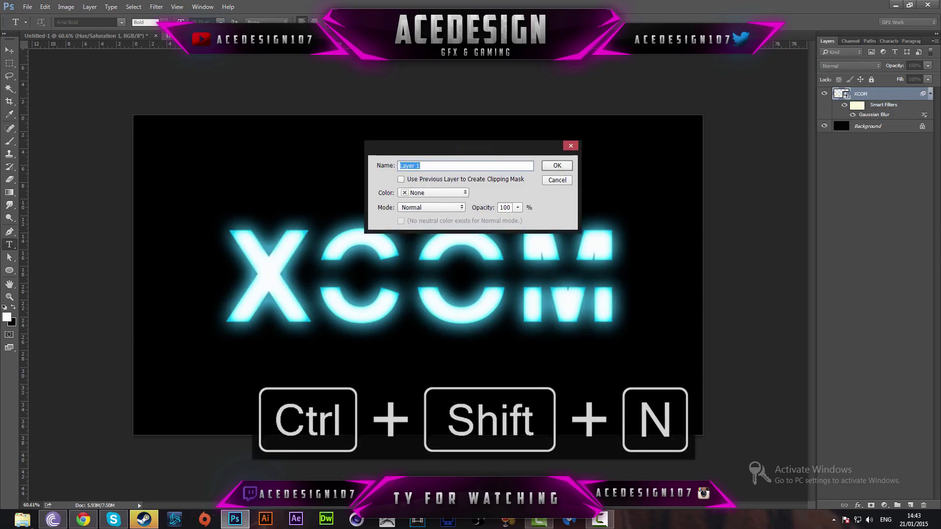
click(557, 180)
key(ctrl+n)
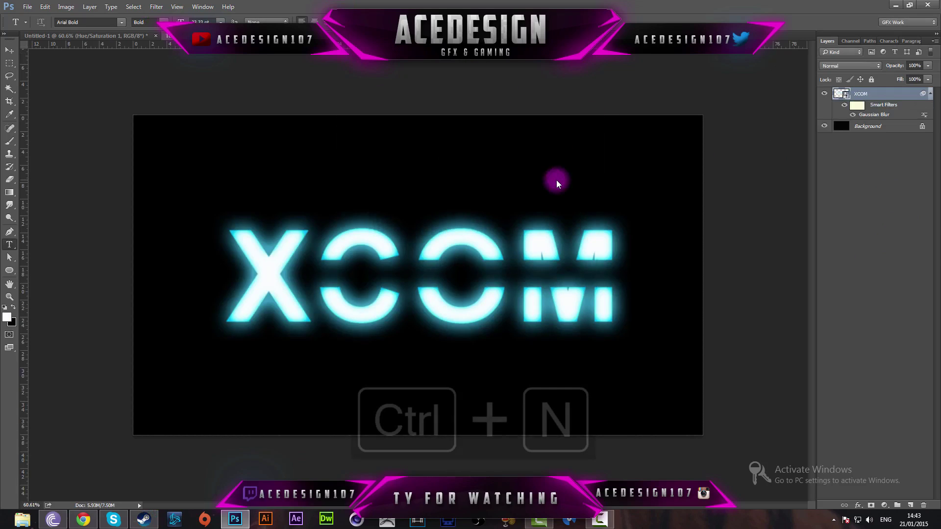
click(484, 265)
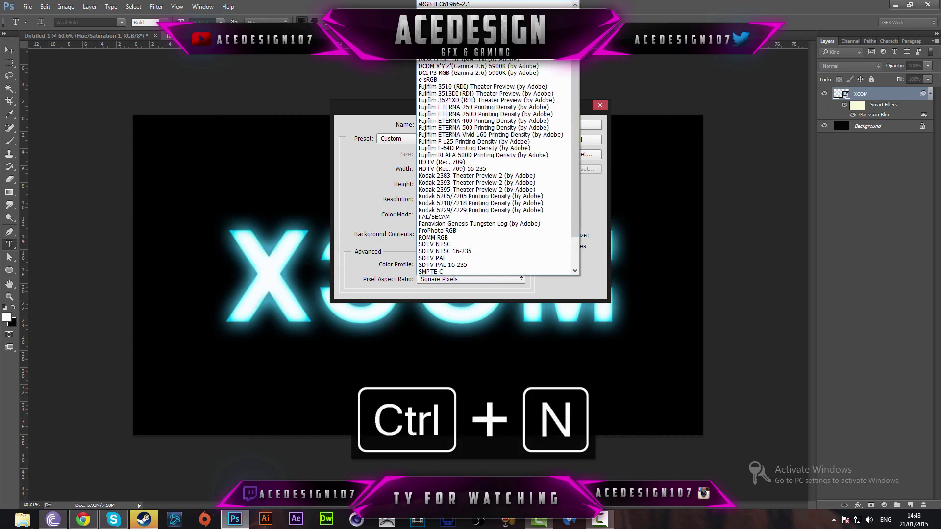
click(634, 133)
click(586, 124)
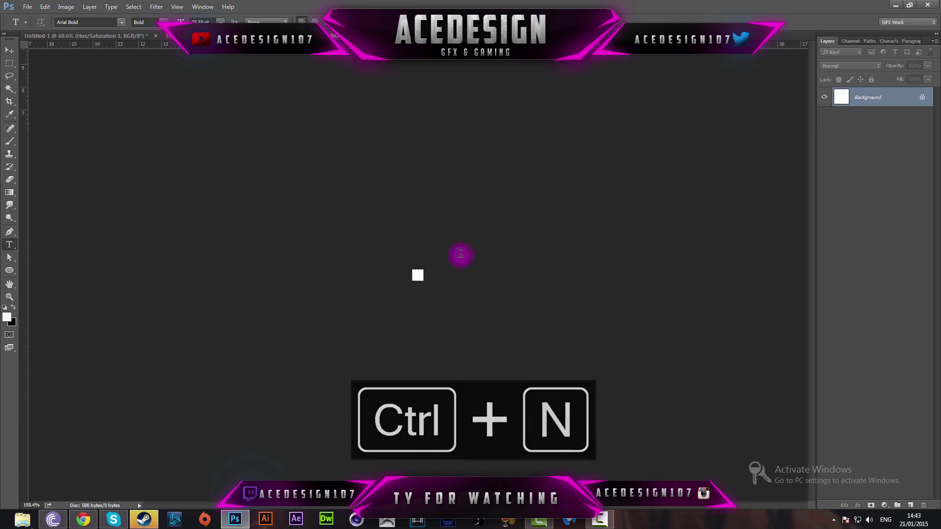
key(ctrl+0)
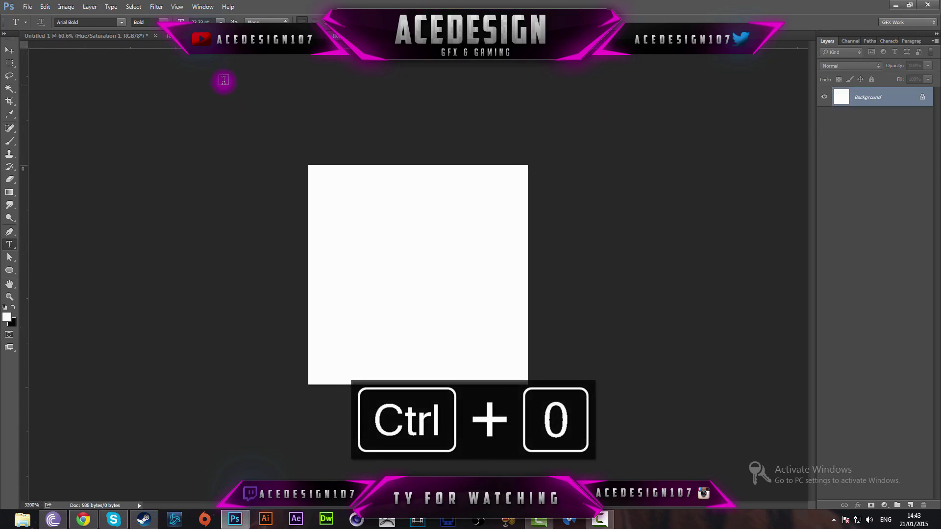
- Pick the Gradient Tool and drag vertical and horizontal guides through the document centre
right_click(10, 194)
click(38, 188)
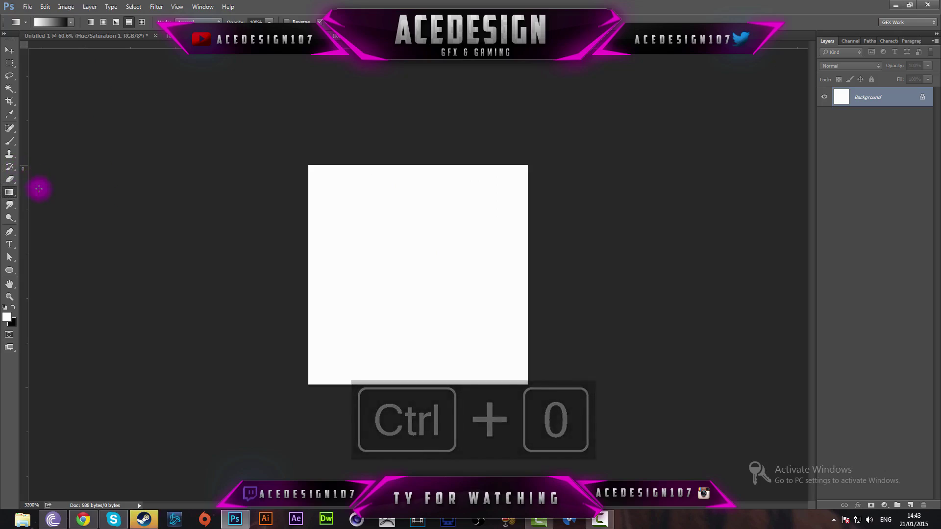
click(69, 24)
click(71, 23)
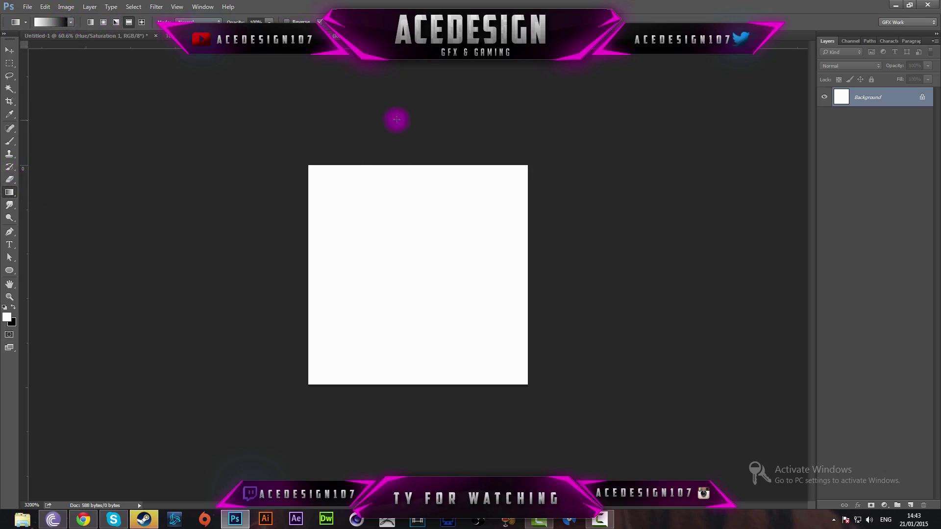
drag(25, 160, 415, 235)
drag(427, 45, 420, 281)
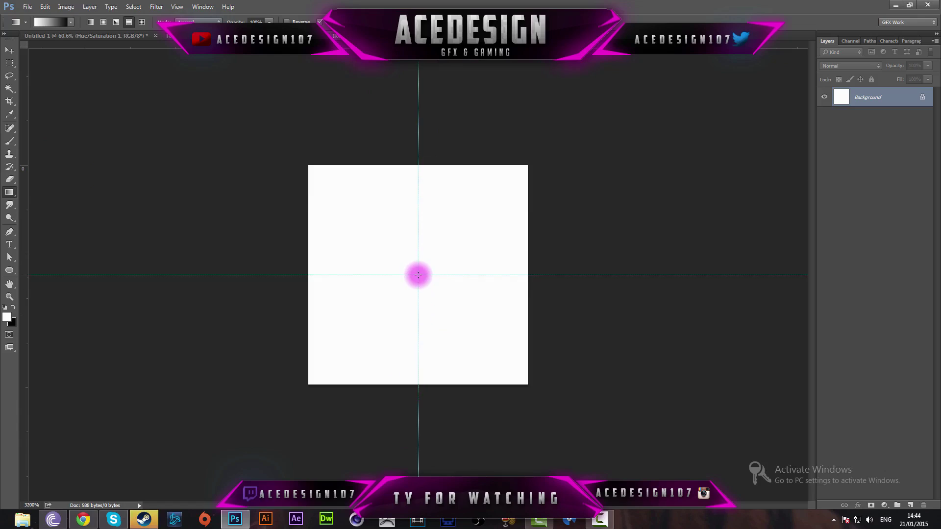
- Draw a reversed reflected gradient downward from the centre, black middle fading to white edges
drag(418, 276, 416, 382)
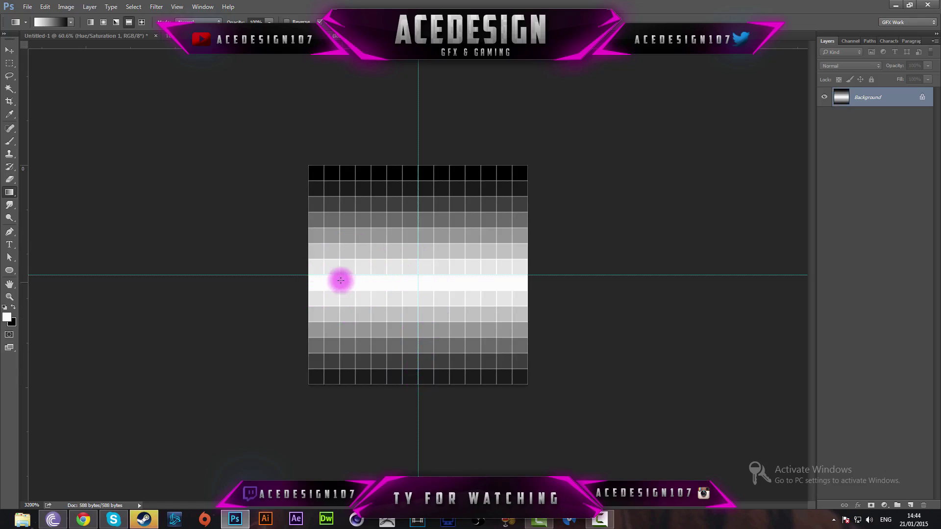
key(ctrl+z)
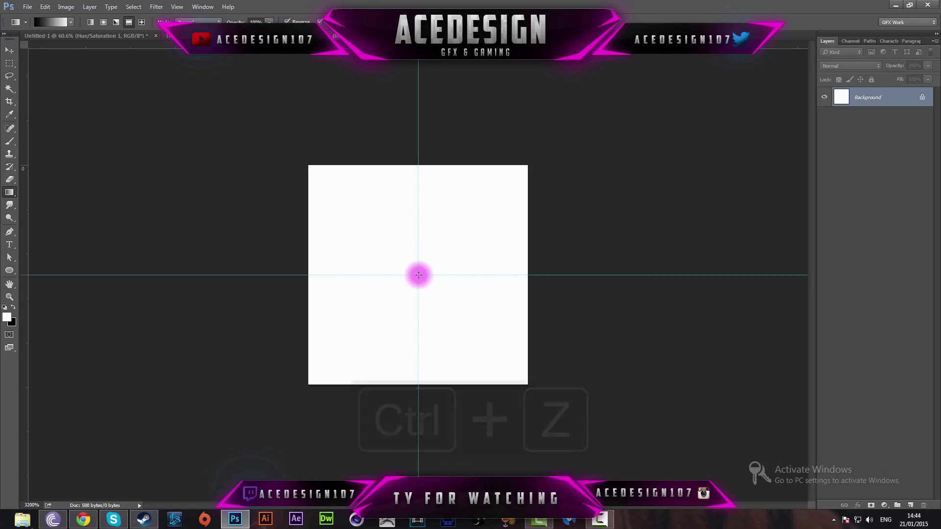
drag(418, 275, 411, 378)
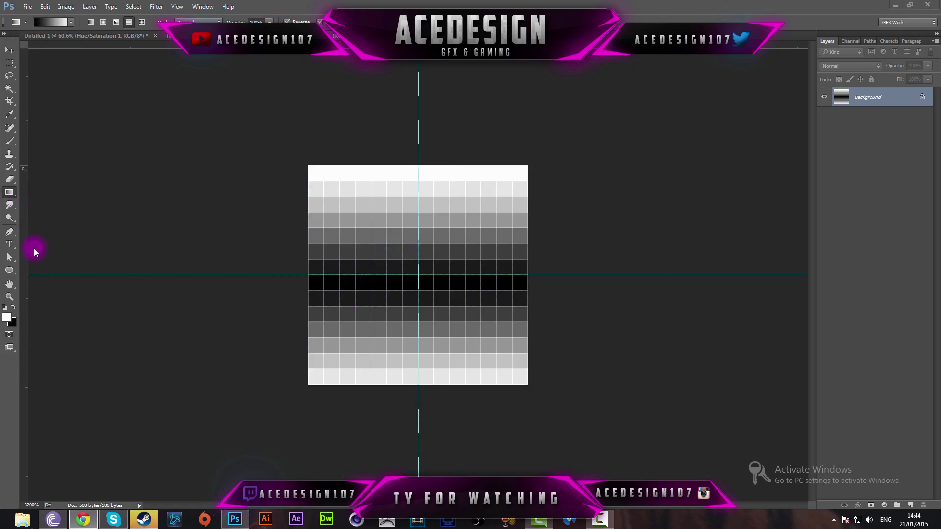
- Use Edit > Define Pattern to save the gradient tile, naming it 'Blurry Scanline'
click(45, 9)
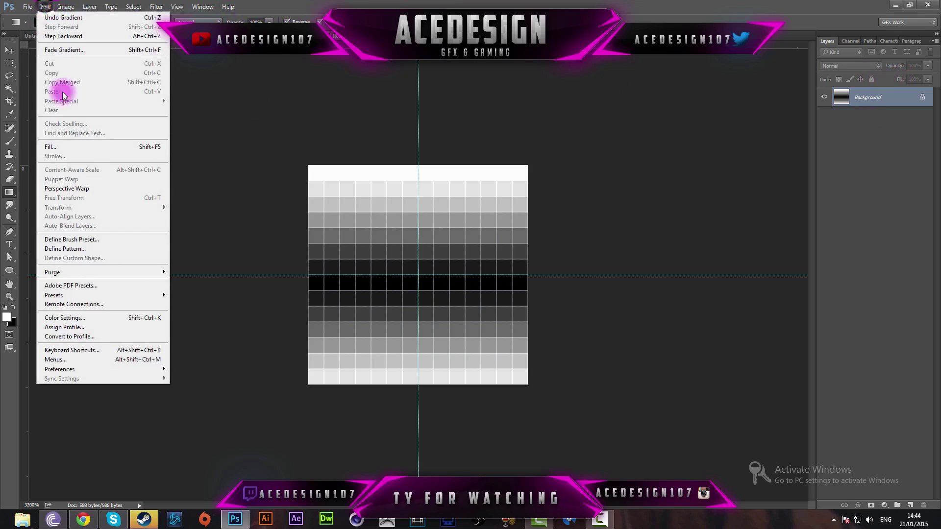
click(67, 247)
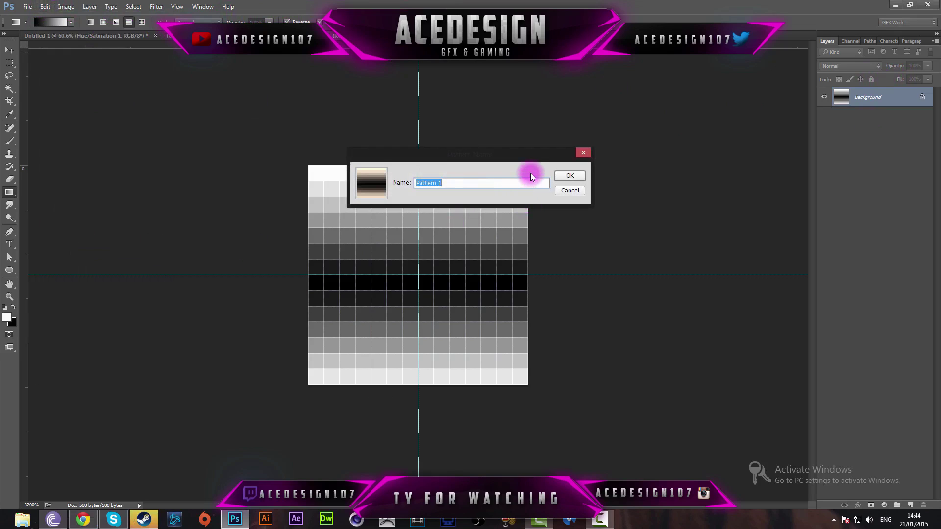
text(Blurry Scanline)
key(Return)
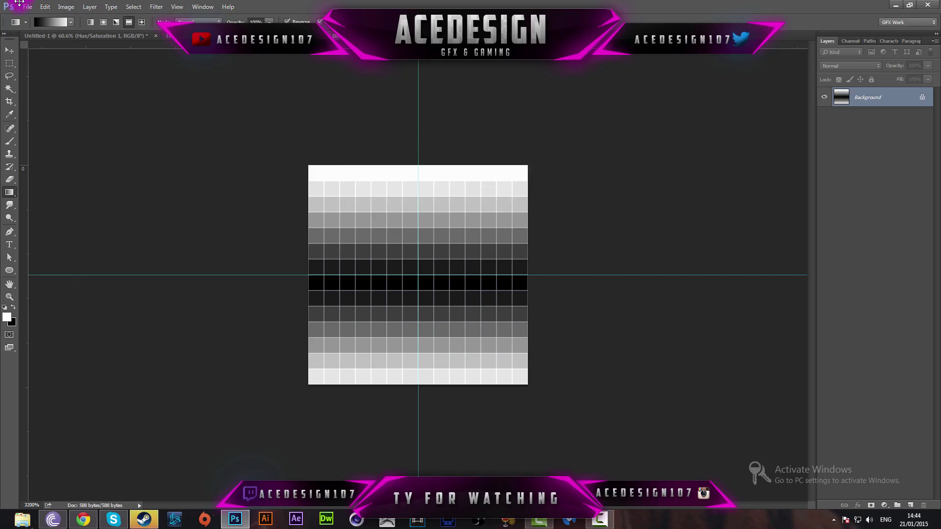
- On the XCOM layer, enable a Pattern Overlay using the new scanline stripe pattern
click(395, 35)
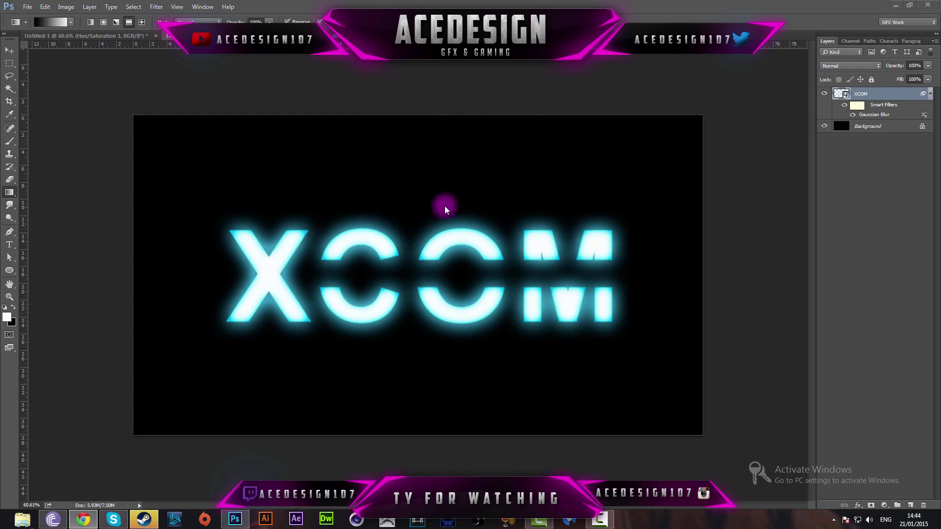
right_click(885, 94)
click(886, 103)
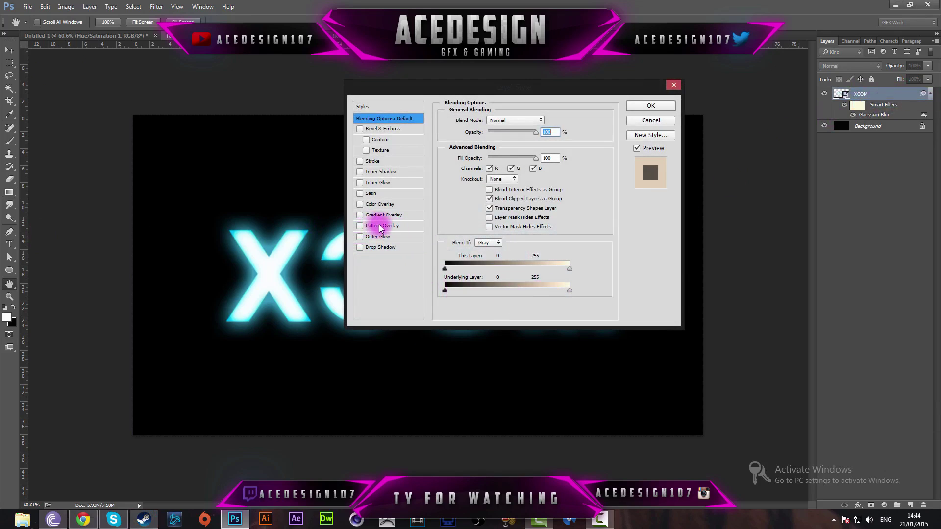
click(375, 226)
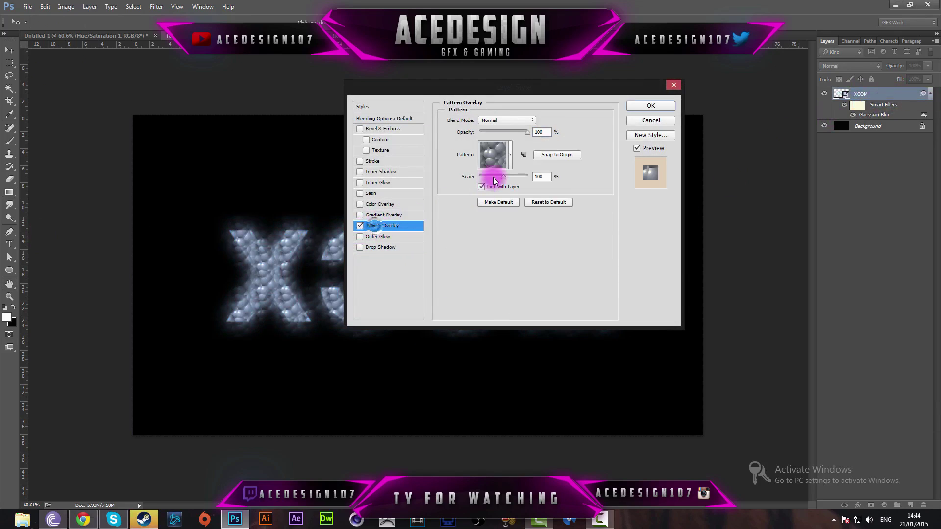
click(497, 155)
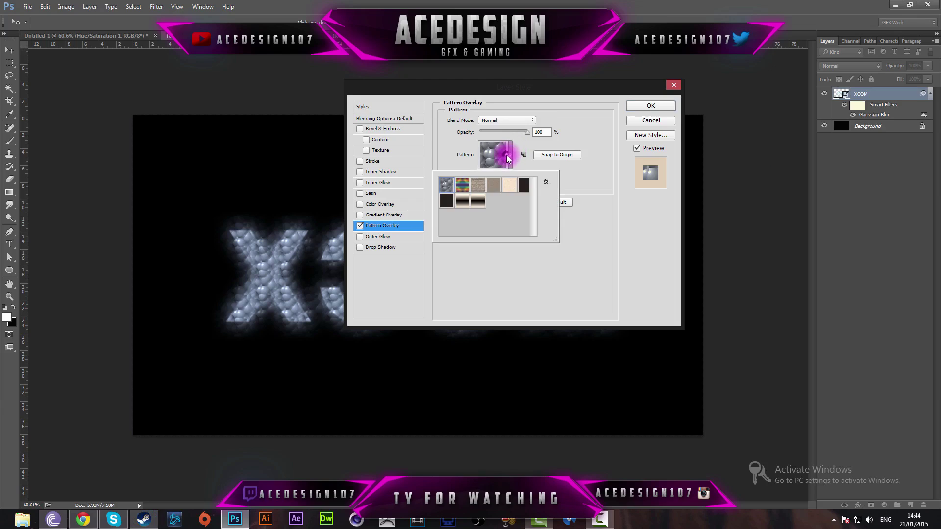
click(462, 201)
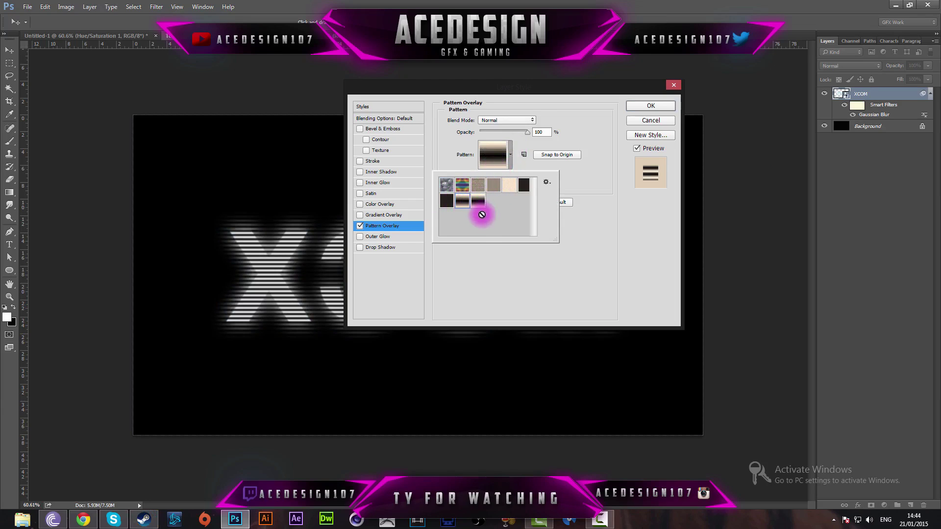
click(575, 254)
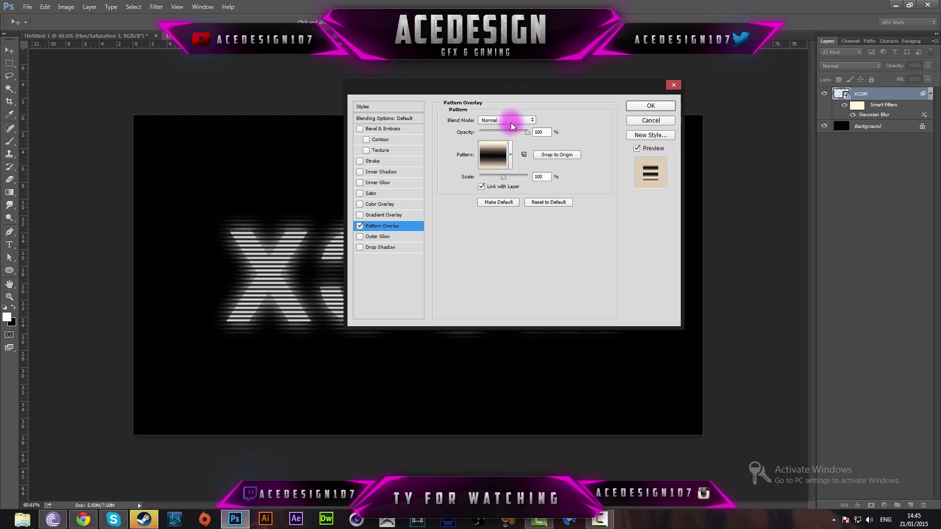
- Set the pattern overlay to 55% opacity in Hard Light mode and apply it
double_click(541, 132)
text(55)
drag(522, 88, 731, 104)
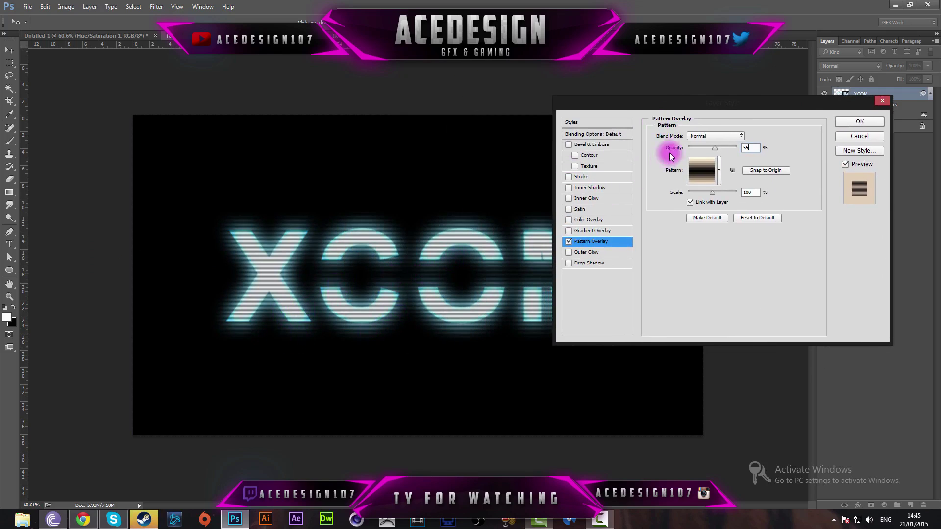
click(705, 136)
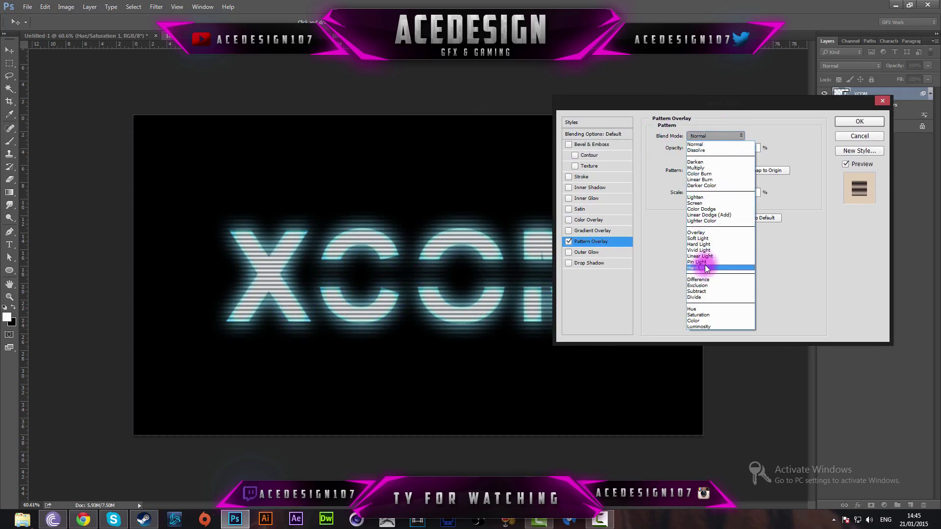
click(699, 244)
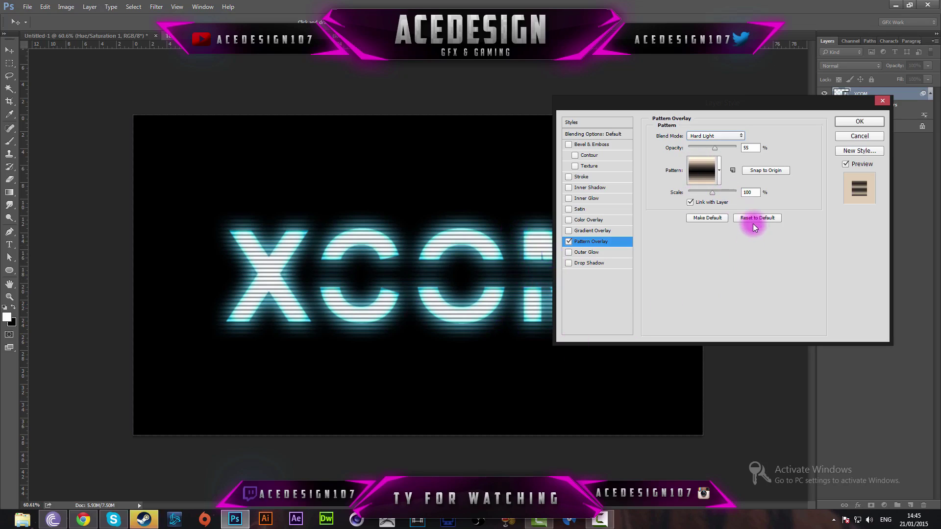
click(822, 156)
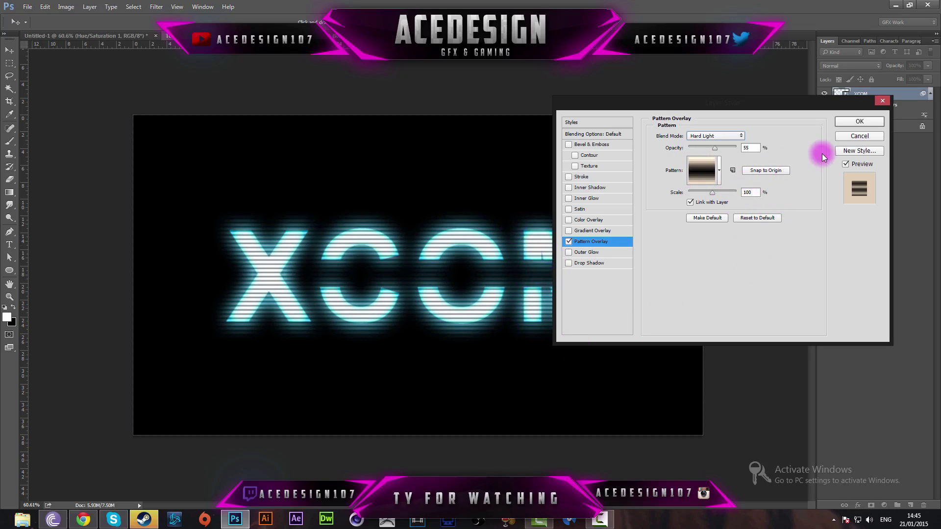
click(846, 121)
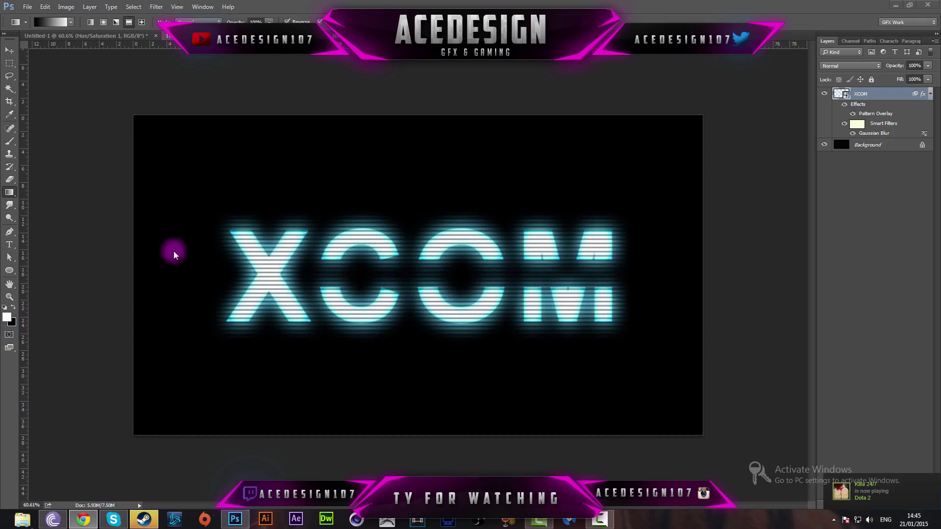
- Select a horizontal band across the middle of the XCOM letters and feather it by 20 px
click(9, 62)
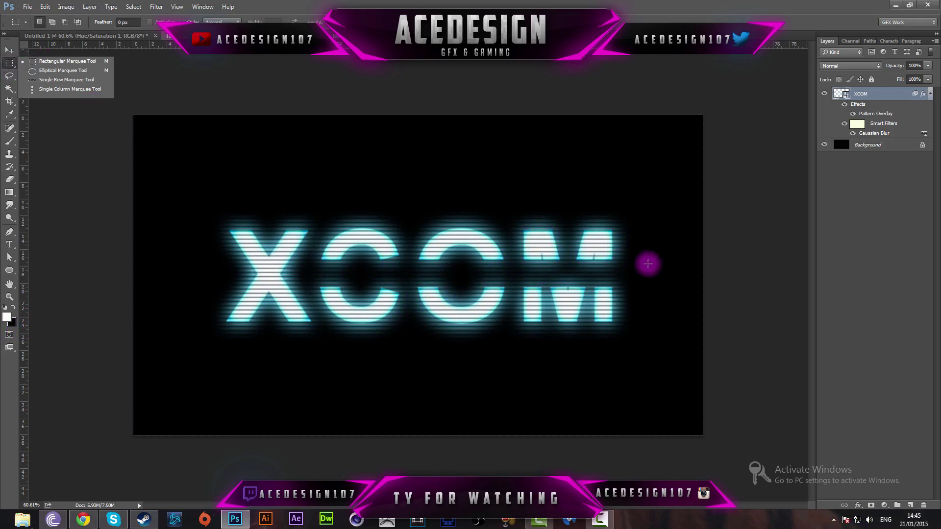
drag(639, 259, 302, 286)
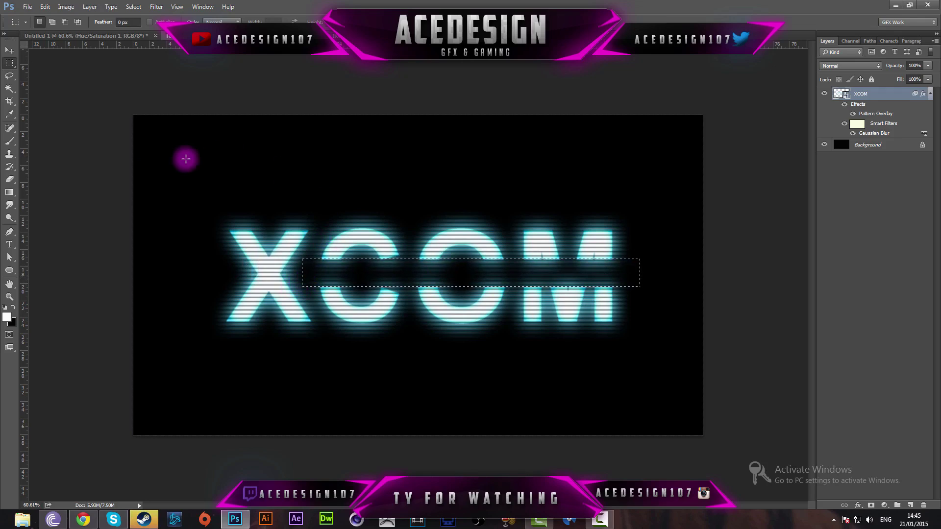
click(133, 6)
mouse_move(199, 133)
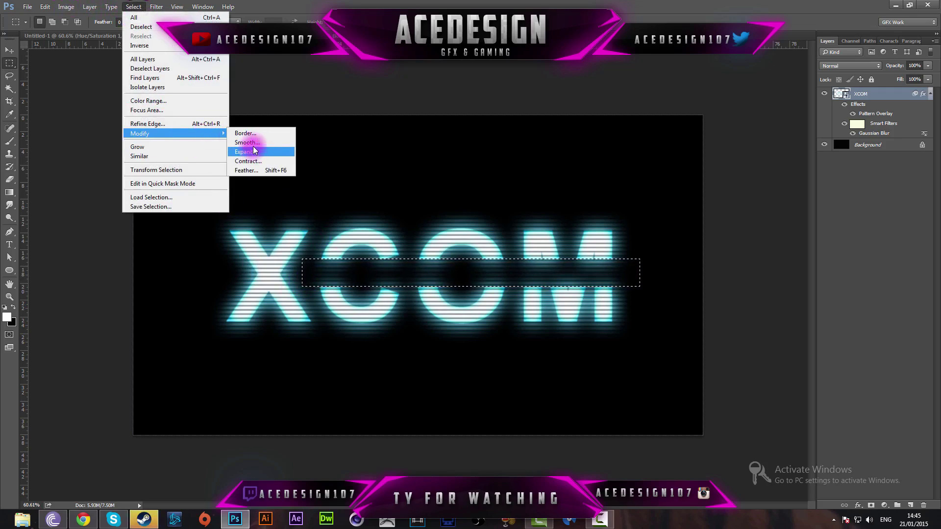
click(248, 171)
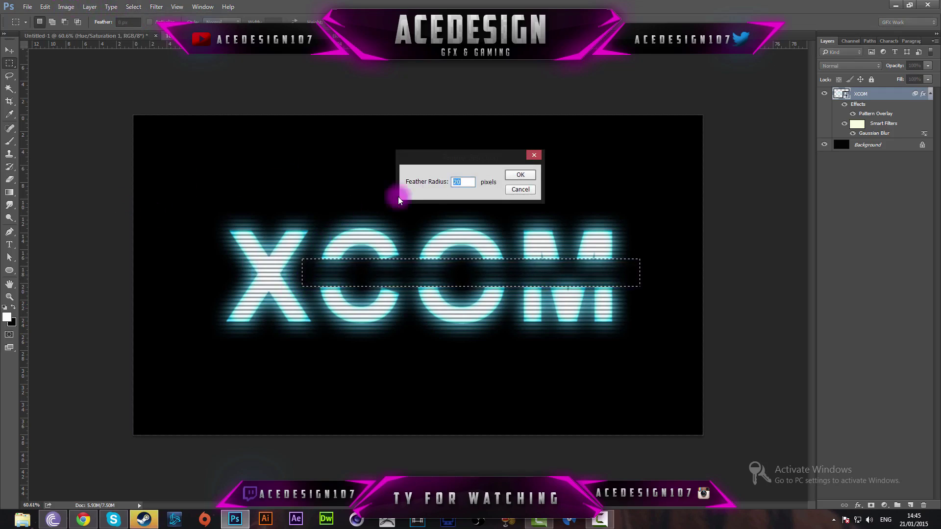
click(519, 175)
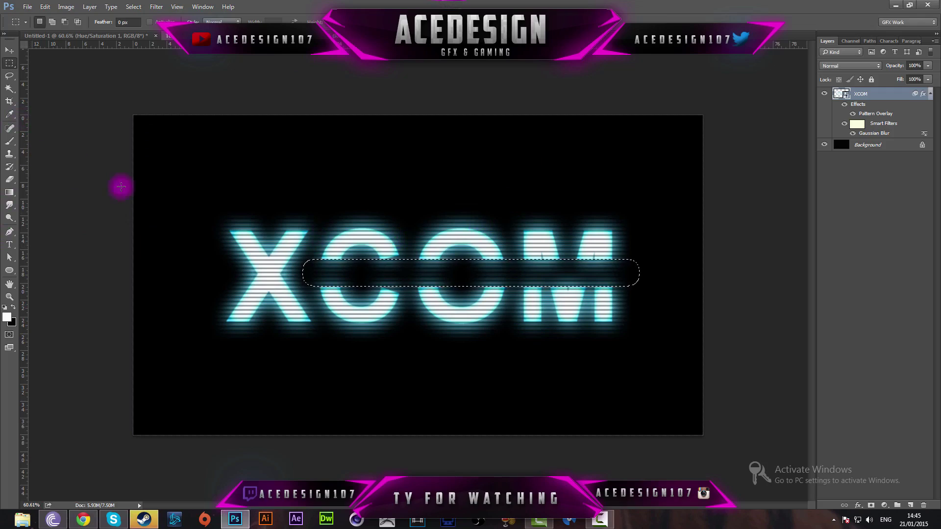
- Mask out the feathered band from the XCOM layer to split the word with a gap
key(ctrl+d)
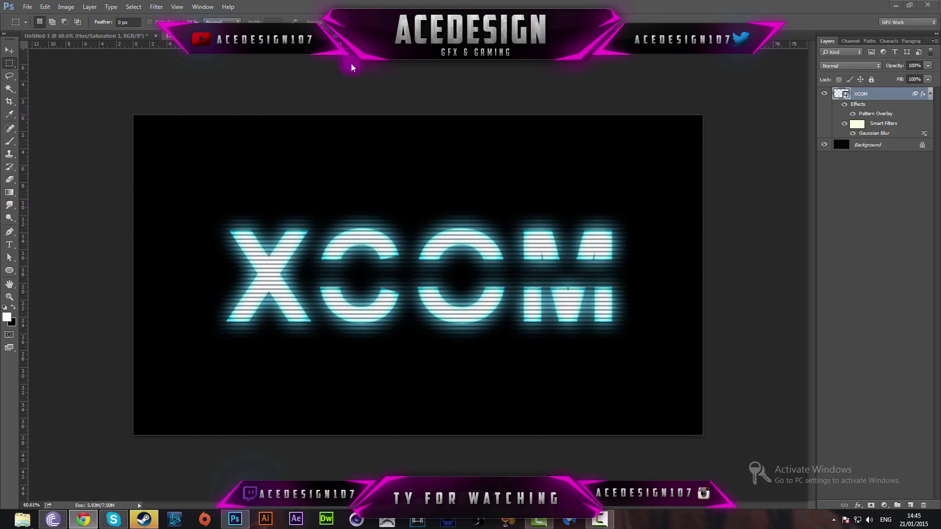
key(ctrl+shift+d)
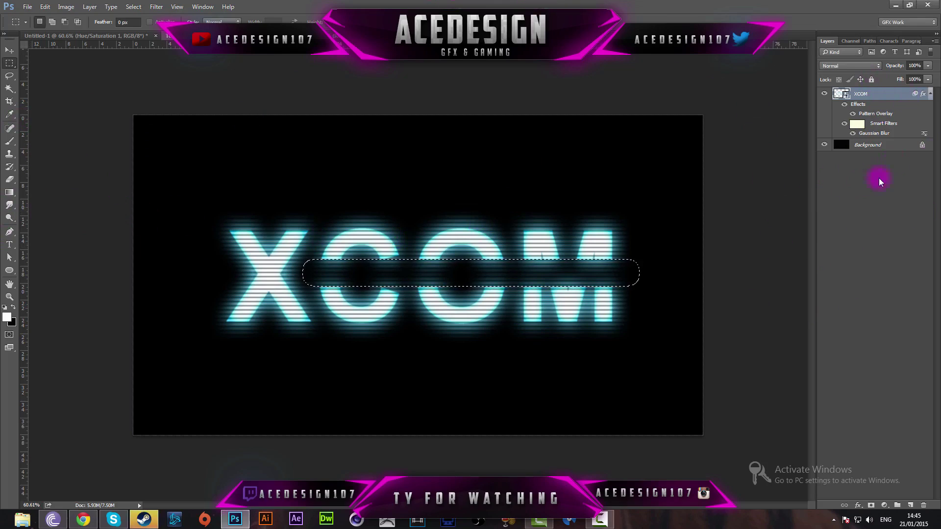
alt+click(872, 505)
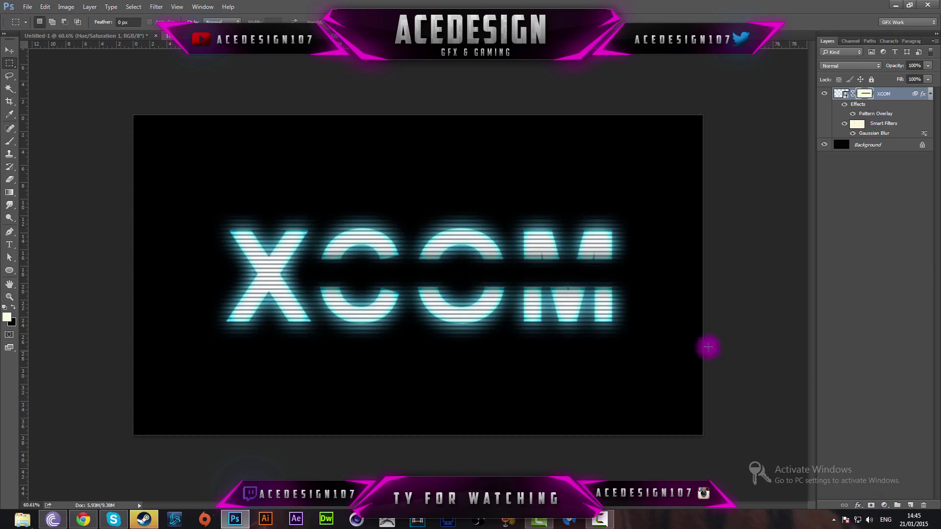
scroll(584, 323, down, 2)
scroll(596, 321, up, 3)
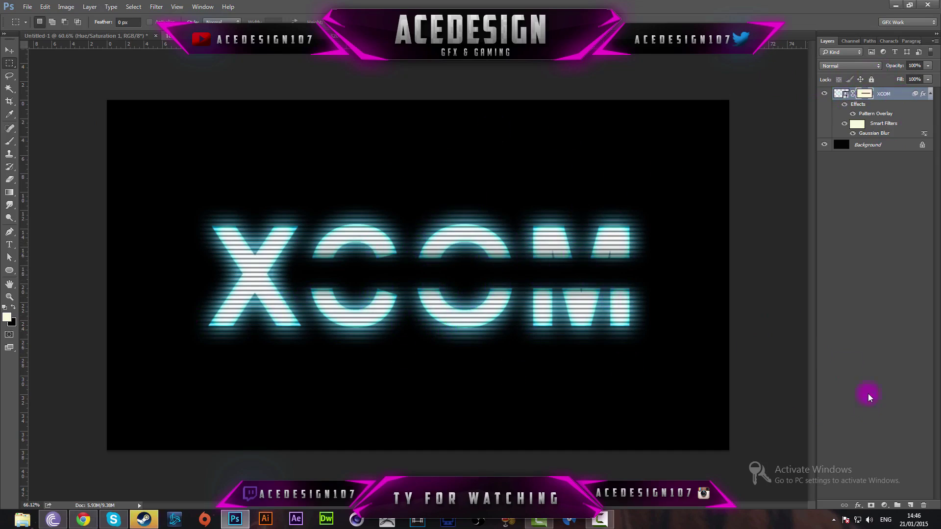
- In the working XCOM document, add a Hue/Saturation adjustment layer above the text
click(91, 36)
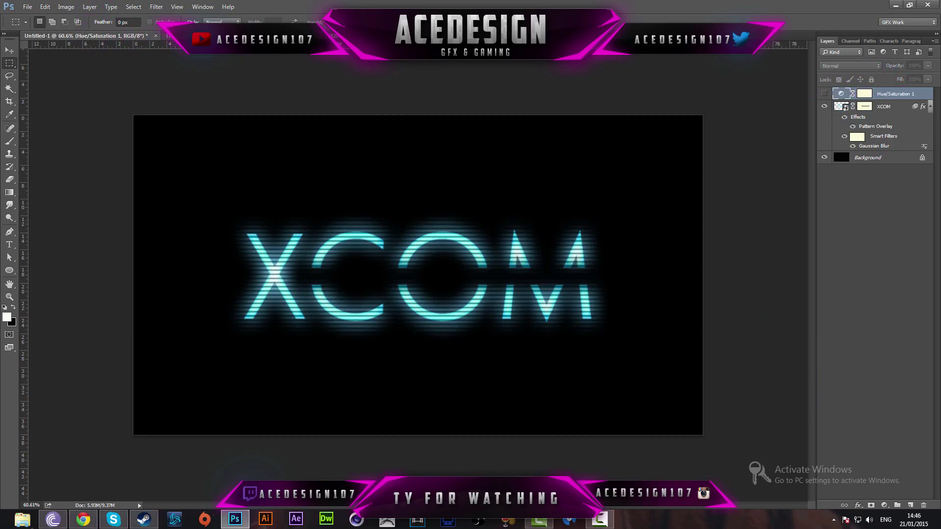
click(169, 36)
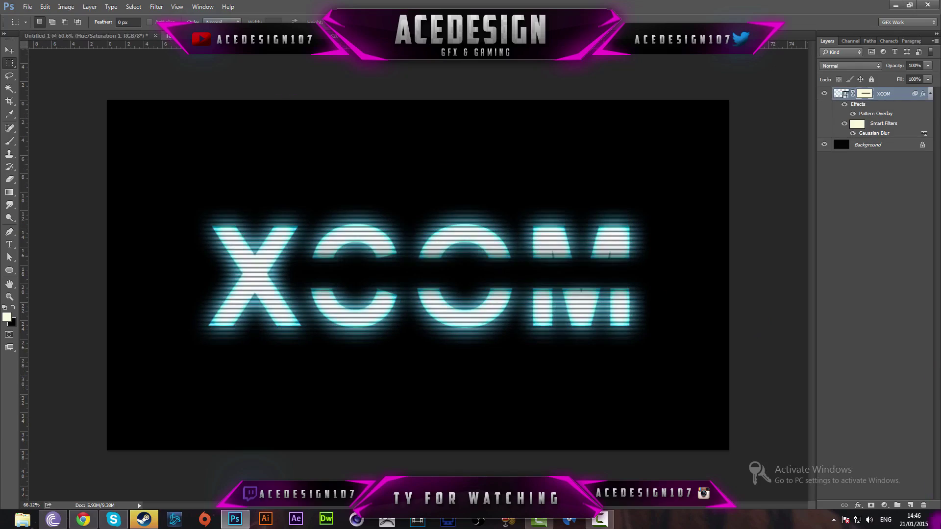
click(883, 506)
click(883, 507)
click(882, 508)
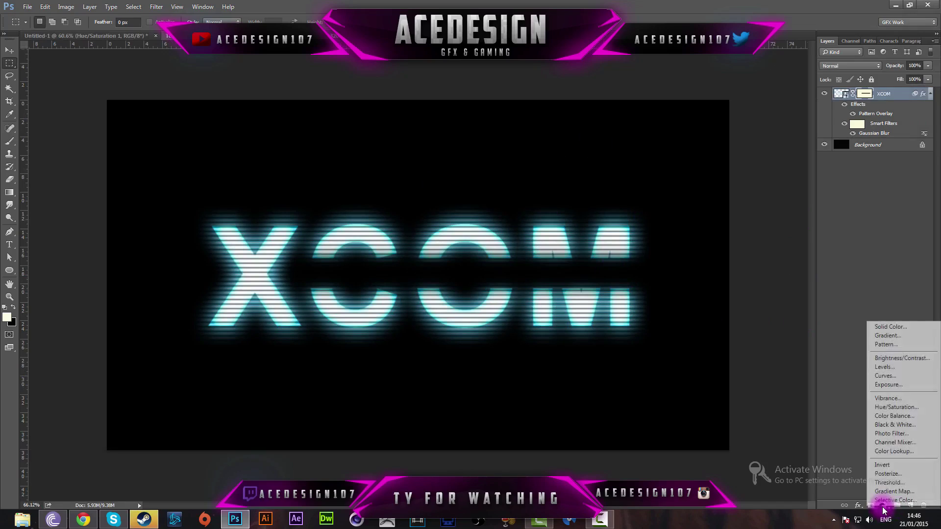
click(909, 408)
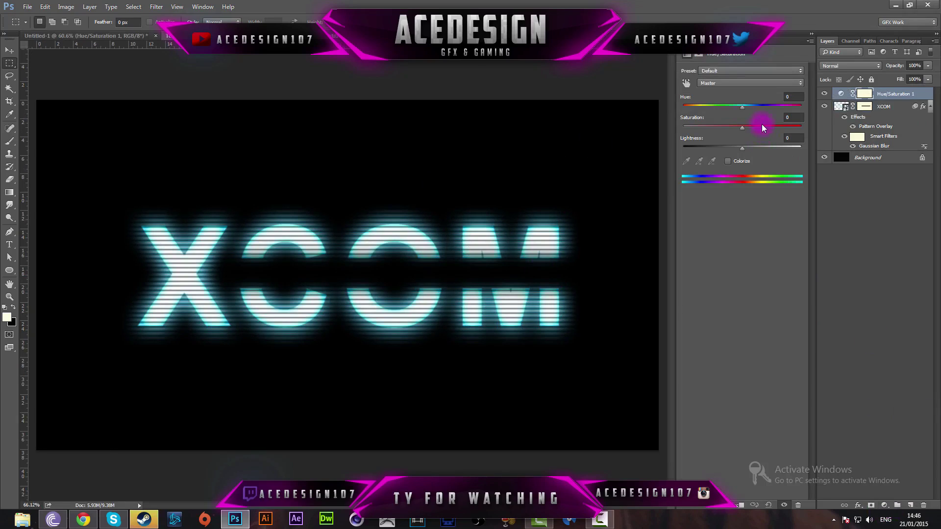
- Set Hue +139, Saturation +100 and Lightness +2 to turn the glow hot pink, then close Properties
drag(742, 110, 813, 130)
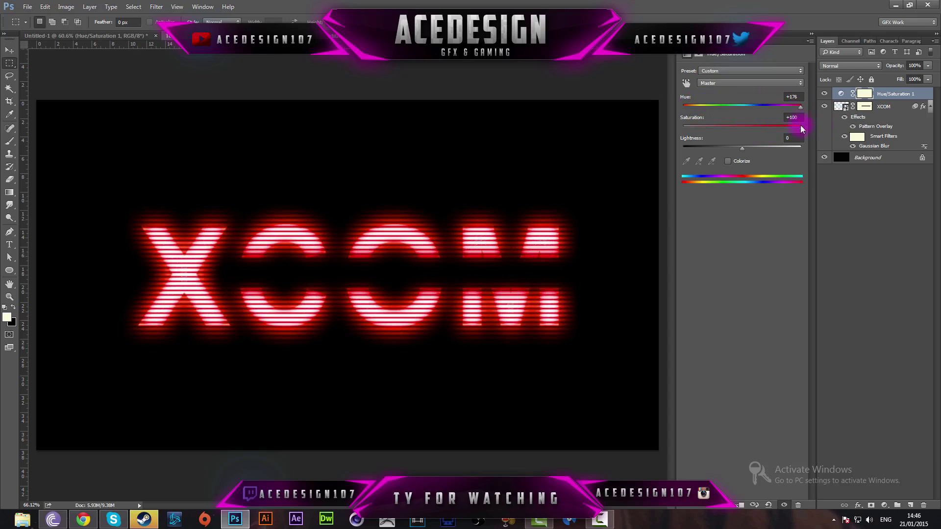
drag(755, 106, 688, 115)
mouse_move(742, 147)
mouse_down()
mouse_move(719, 146)
mouse_move(778, 145)
mouse_move(744, 146)
mouse_up()
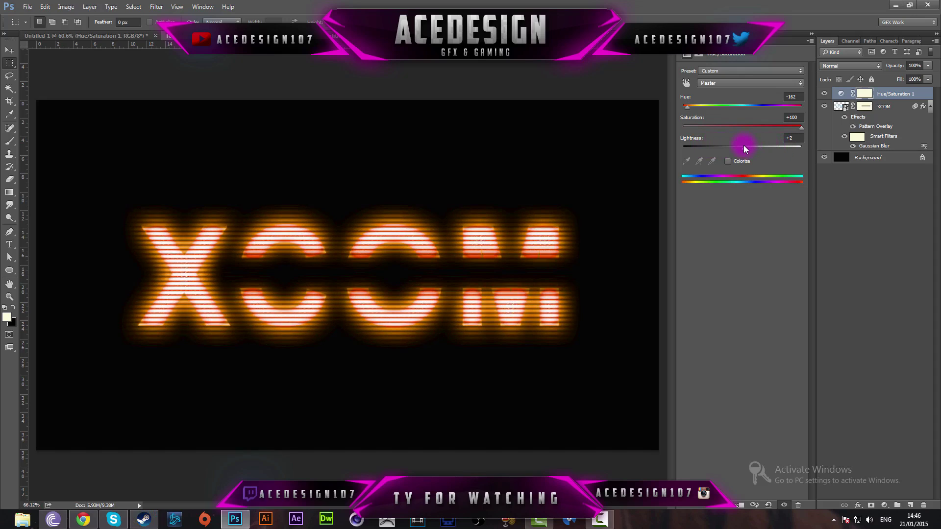
drag(725, 107, 792, 113)
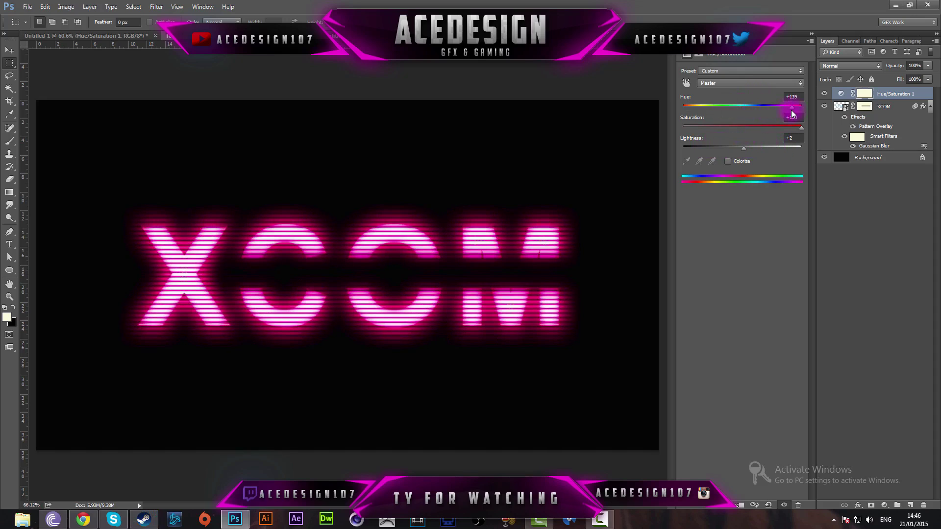
click(811, 42)
click(822, 119)
scroll(577, 260, up, 1)
scroll(573, 254, down, 3)
- Choose the Type tool with the TYPOGRAPH PRO UltraLight font and confirm the text colour
key(t)
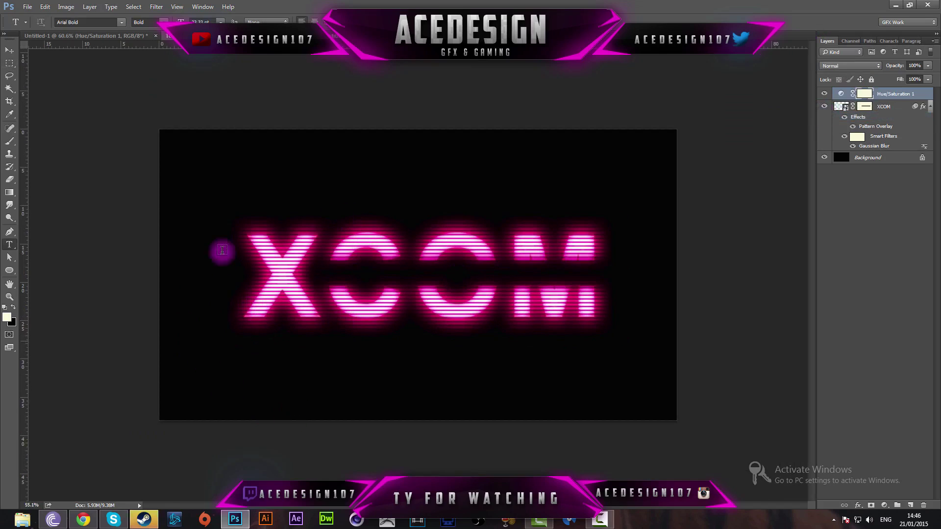
click(99, 22)
text(ty)
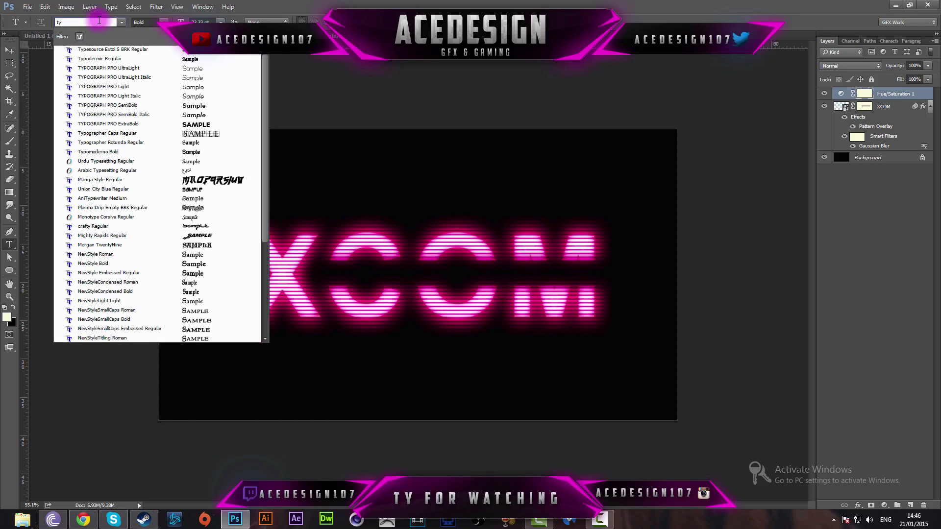
key(BackSpace)
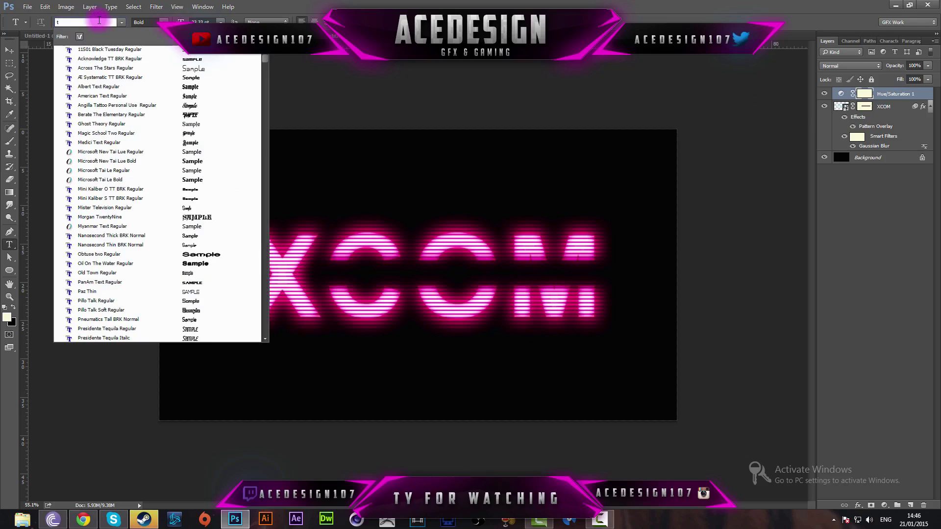
text(ypogr)
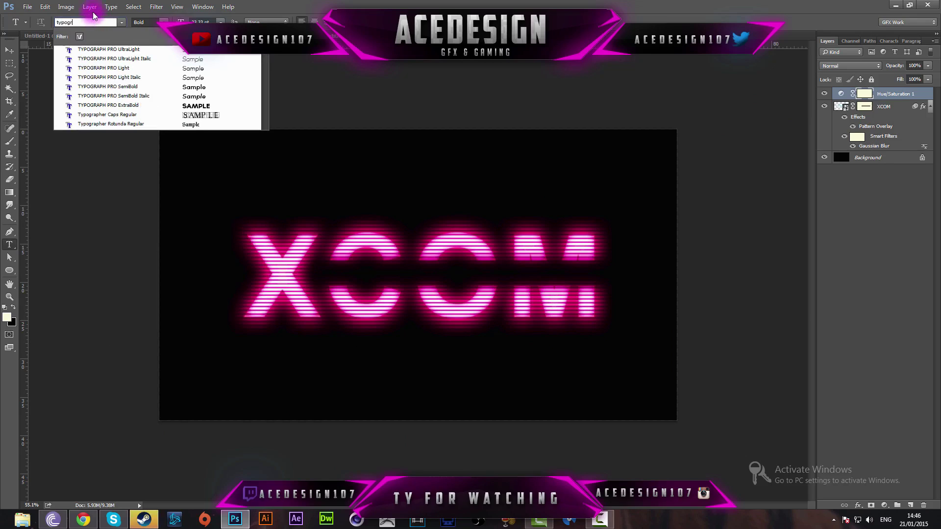
click(110, 50)
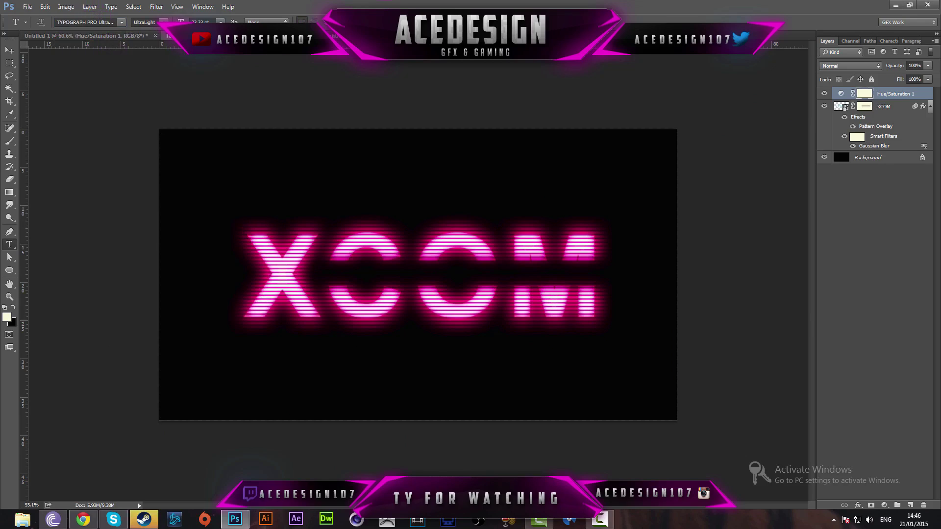
click(163, 22)
click(815, 165)
- Type a 'Designed By:' credit followed by the designer's name near the bottom of the canvas
click(458, 406)
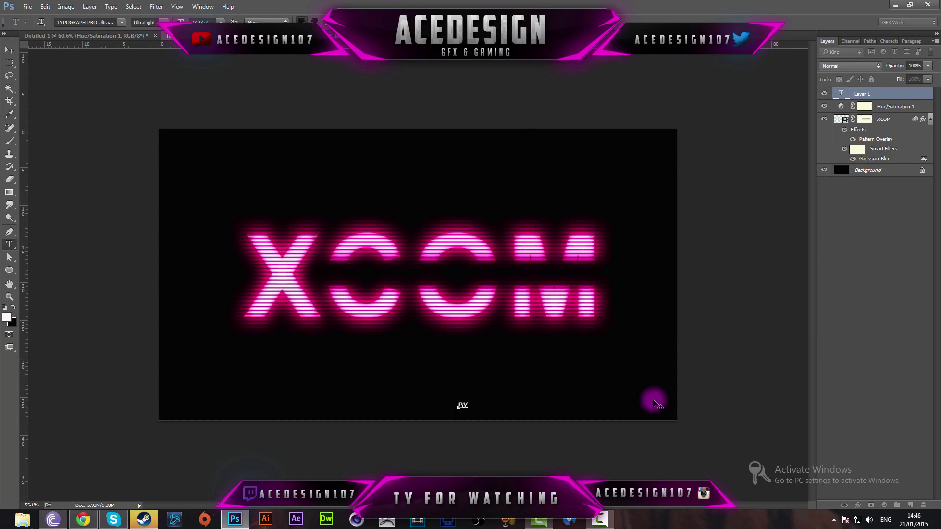
text(Designed)
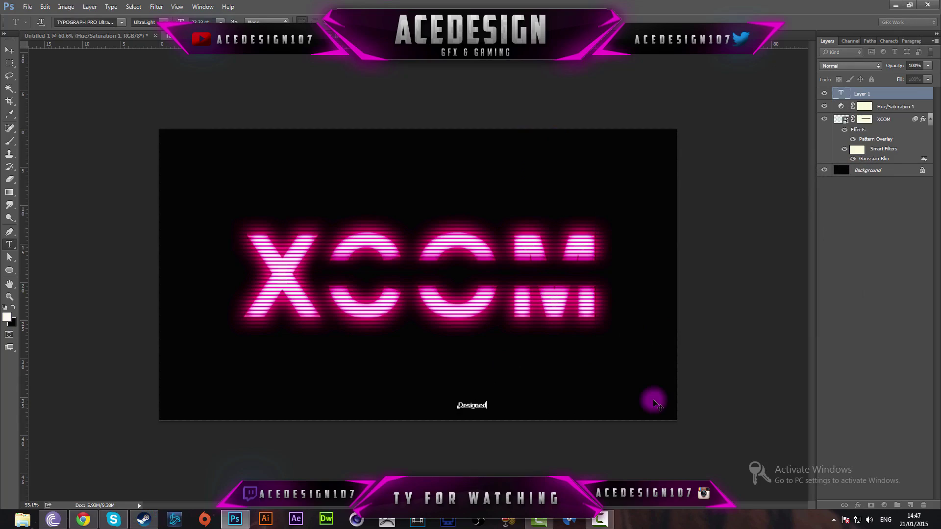
text( By: Matt)
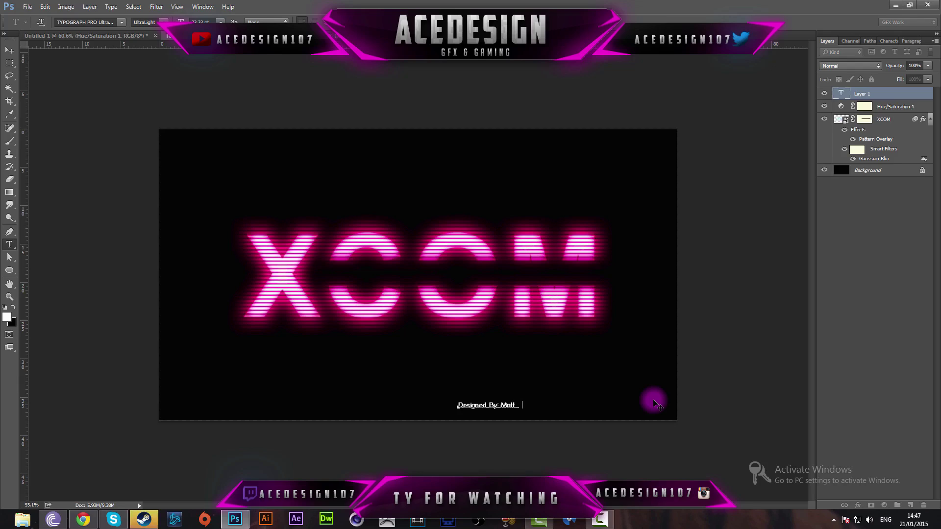
key(BackSpace)
key(BackSpace)
key(BackSpace)
key(BackSpace)
text(ACEDEsign)
key(ctrl+shift+Return)
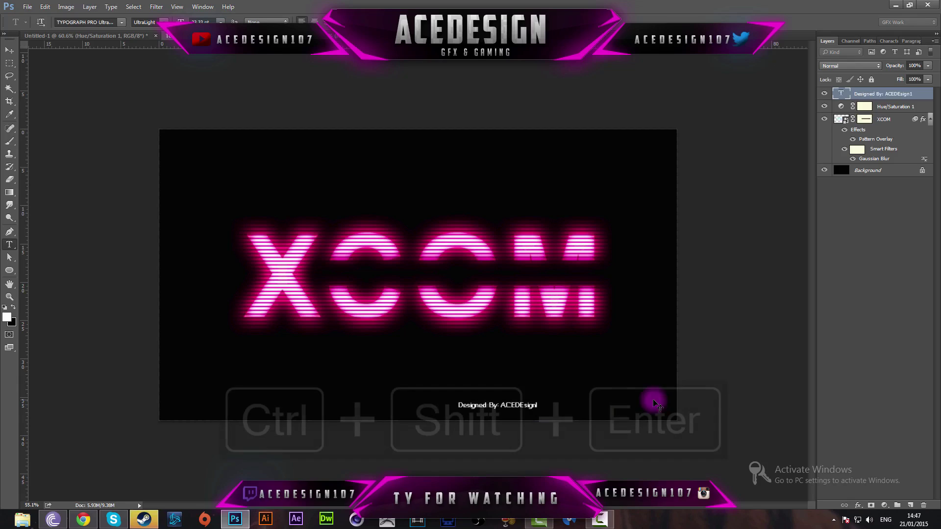
click(535, 405)
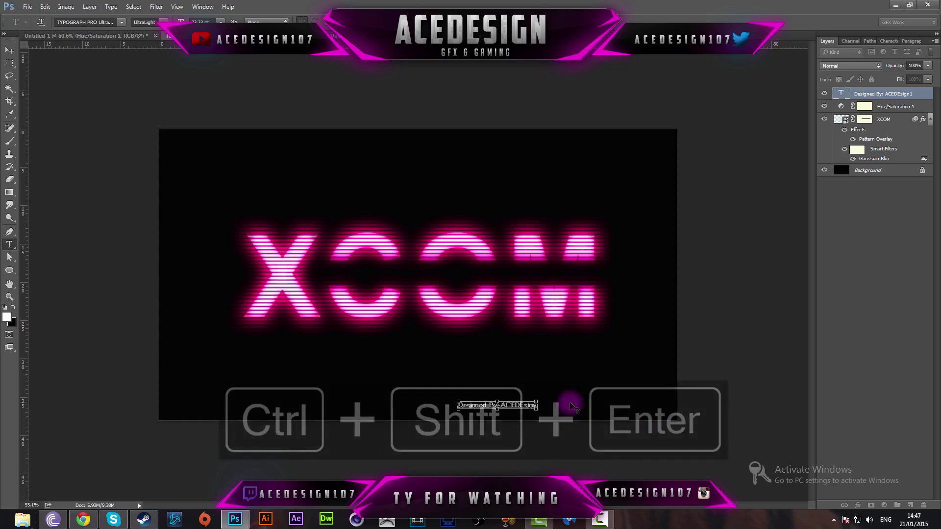
key(ctrl+shift+Return)
- Move the credit text into the bottom-right corner of the canvas
key(ctrl+t)
drag(525, 409, 667, 421)
key(Return)
scroll(631, 242, up, 3)
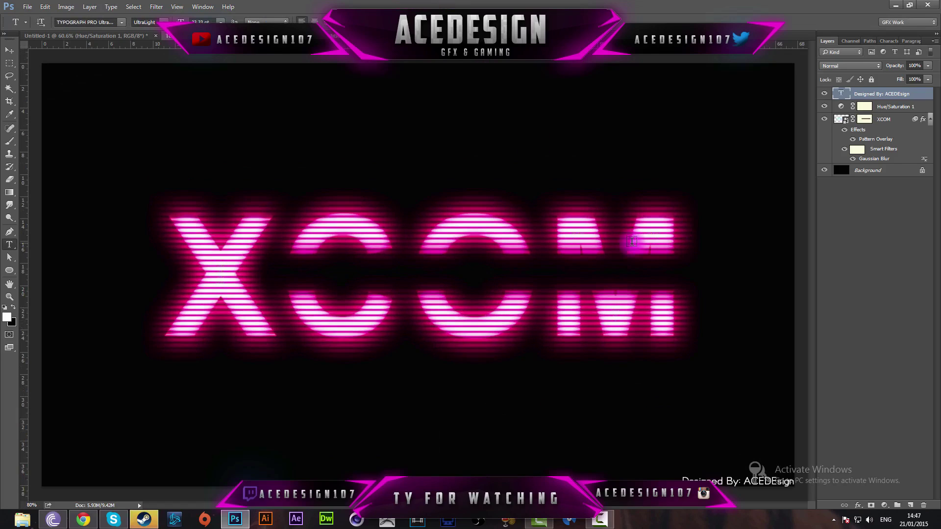
scroll(633, 242, down, 2)
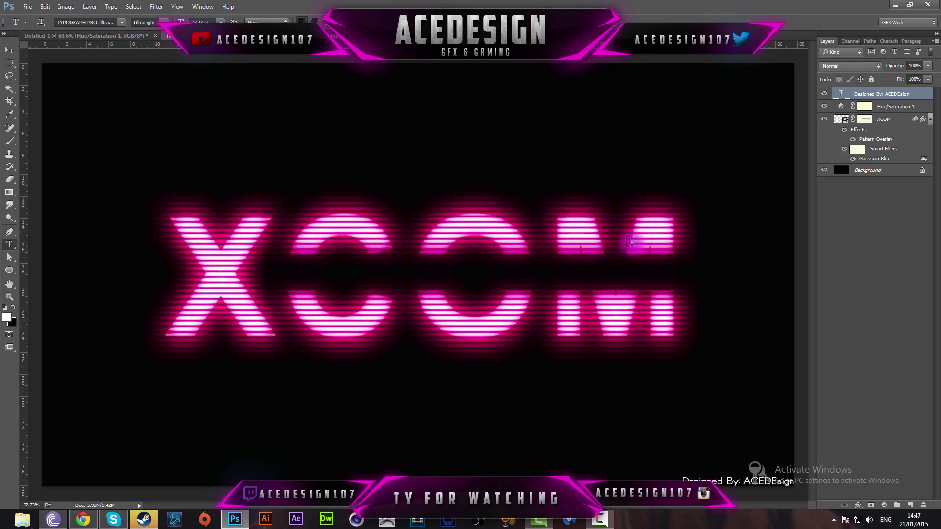